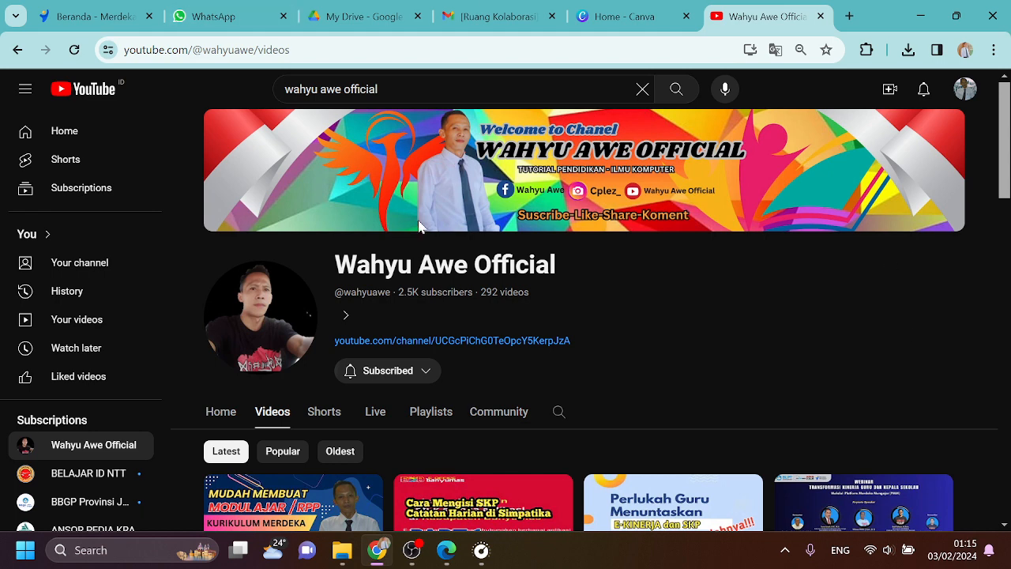
# - Switch to the Merdeka Mengajar home page and open Pengelolaan Kinerja under Pengembangan diri
pyautogui.click(97, 17)
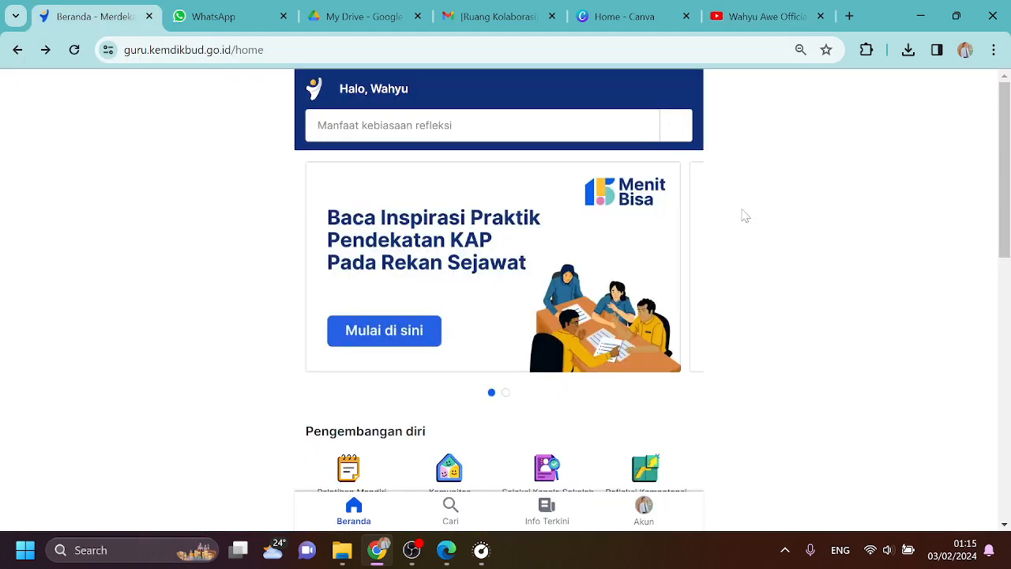
pyautogui.scroll(-4, 653, 292)
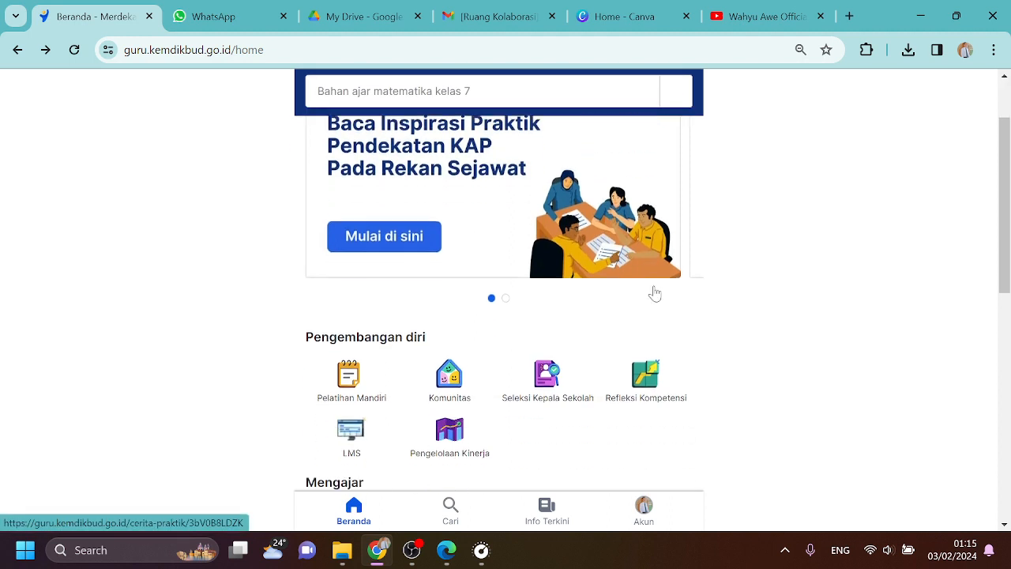
pyautogui.scroll(1, 655, 294)
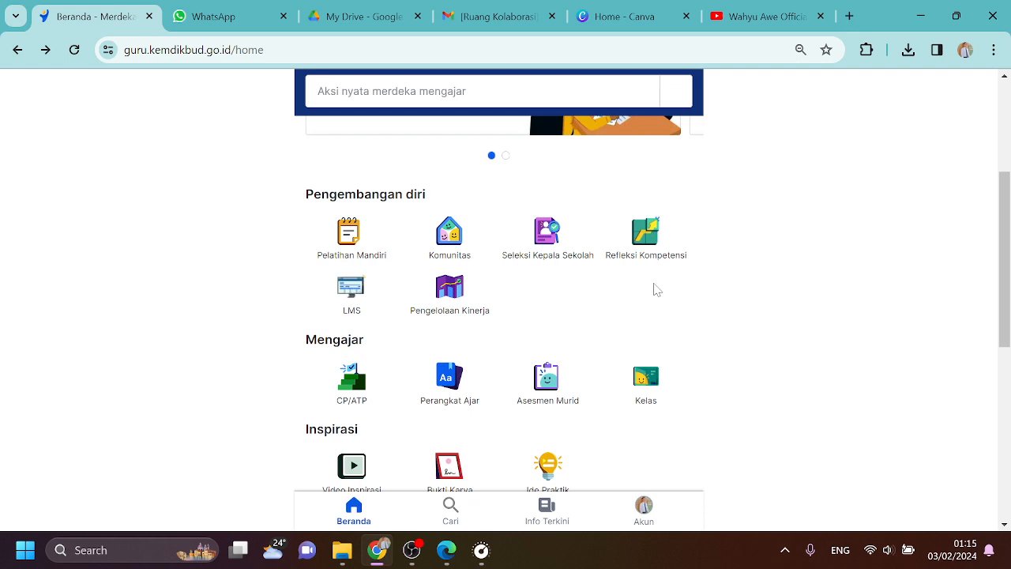
pyautogui.scroll(-1, 654, 290)
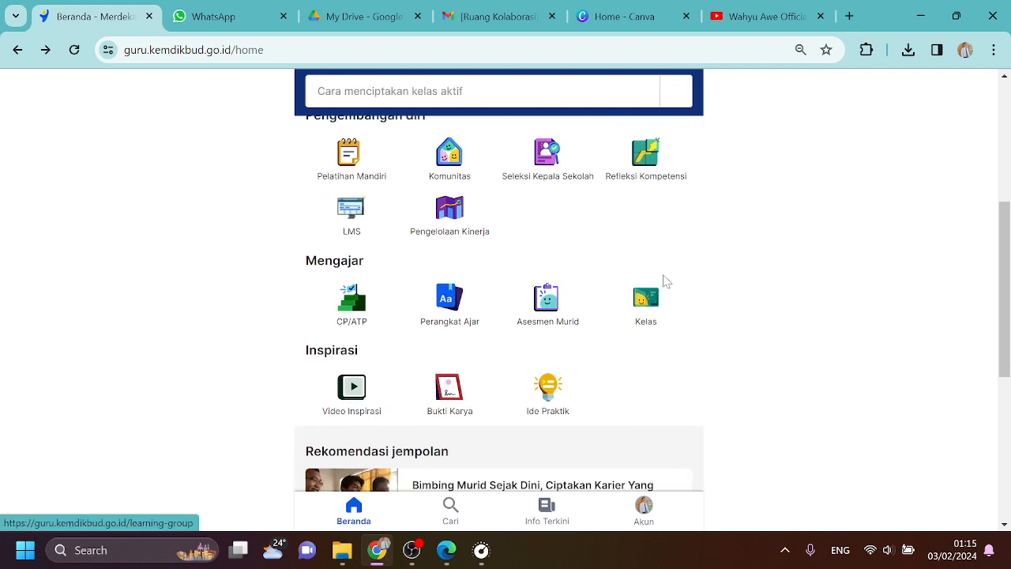
pyautogui.scroll(2, 540, 261)
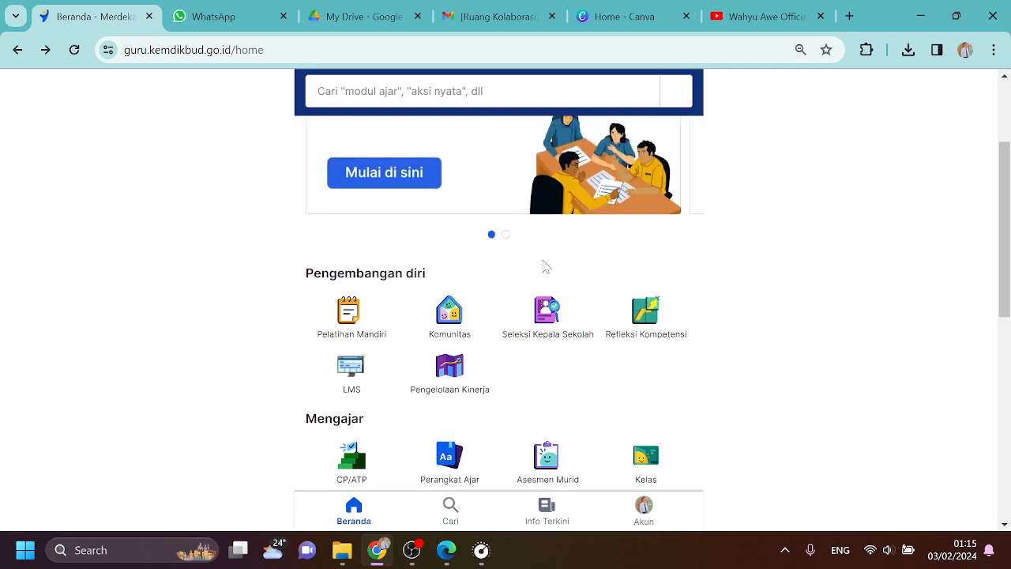
pyautogui.scroll(-1, 544, 267)
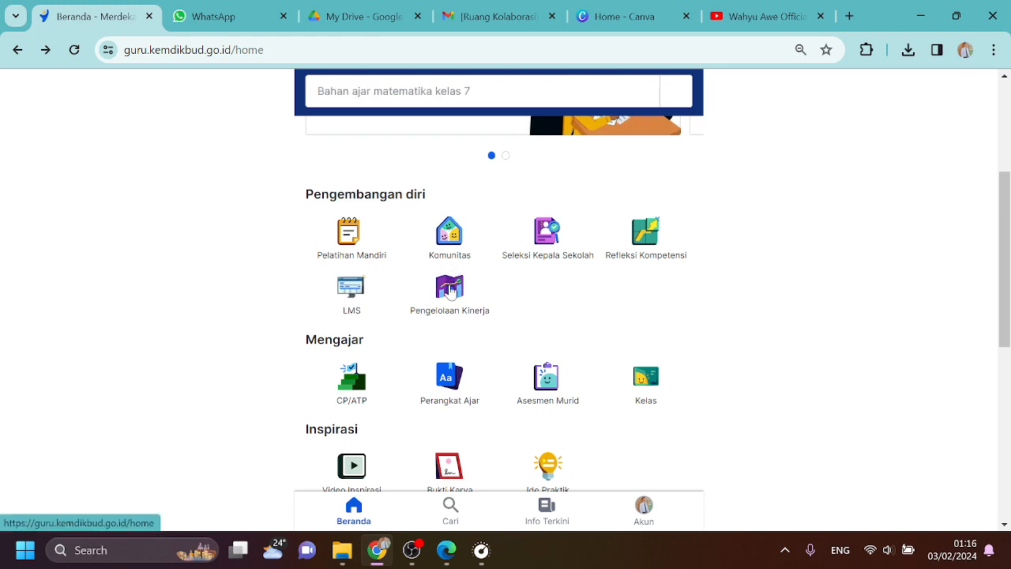
pyautogui.click(454, 291)
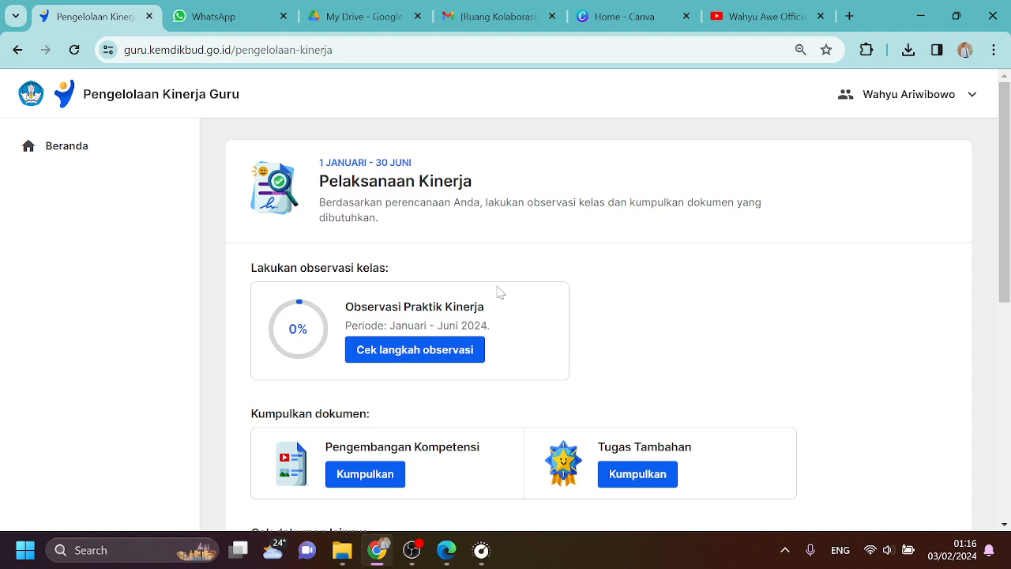
# - Open the observation steps for Observasi Praktik Kinerja in the Pelaksanaan Kinerja overview
pyautogui.scroll(-1, 500, 292)
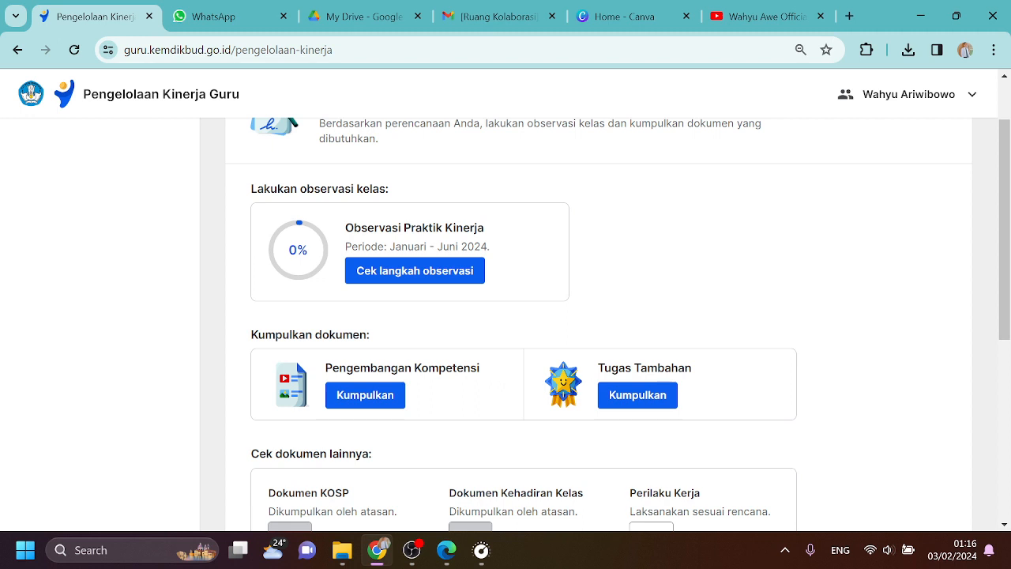
pyautogui.click(610, 389)
pyautogui.scroll(1, 499, 367)
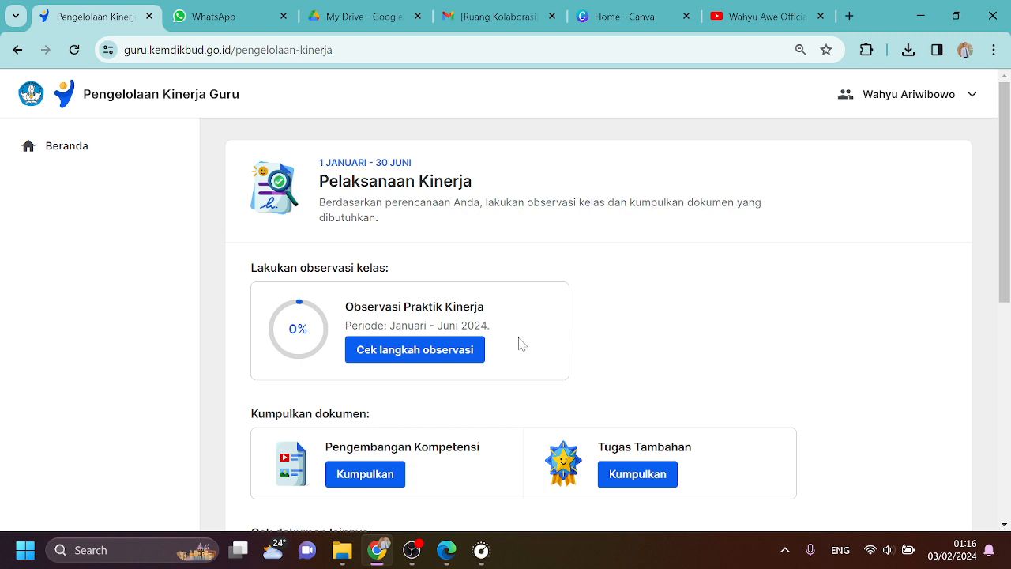
pyautogui.click(439, 357)
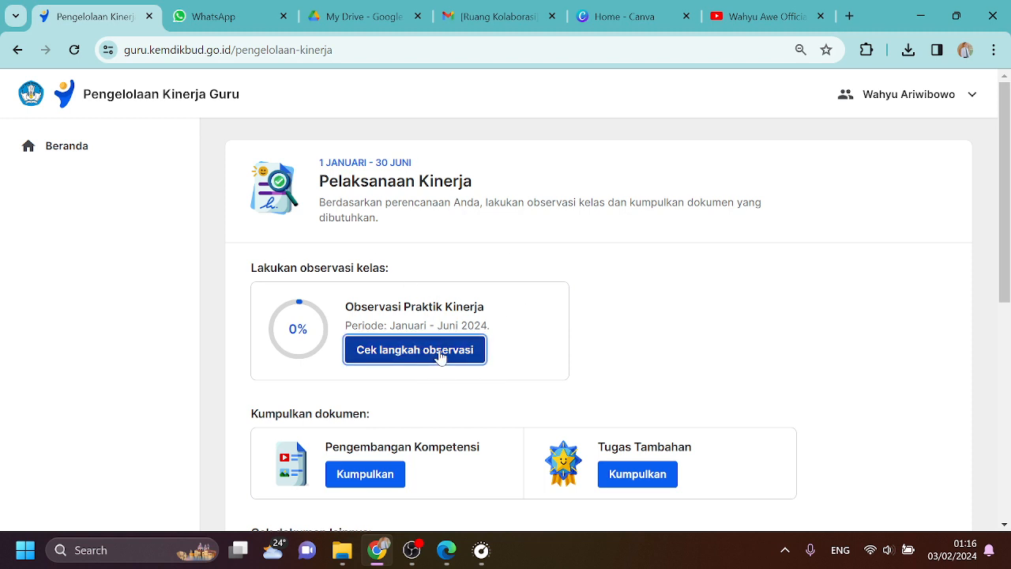
# - Review the Praktik Kinerja indicator and the stages of Bagian 1: Pelaksanaan observasi and Bagian 2: Tindak lanjut observasi
pyautogui.scroll(-1, 442, 356)
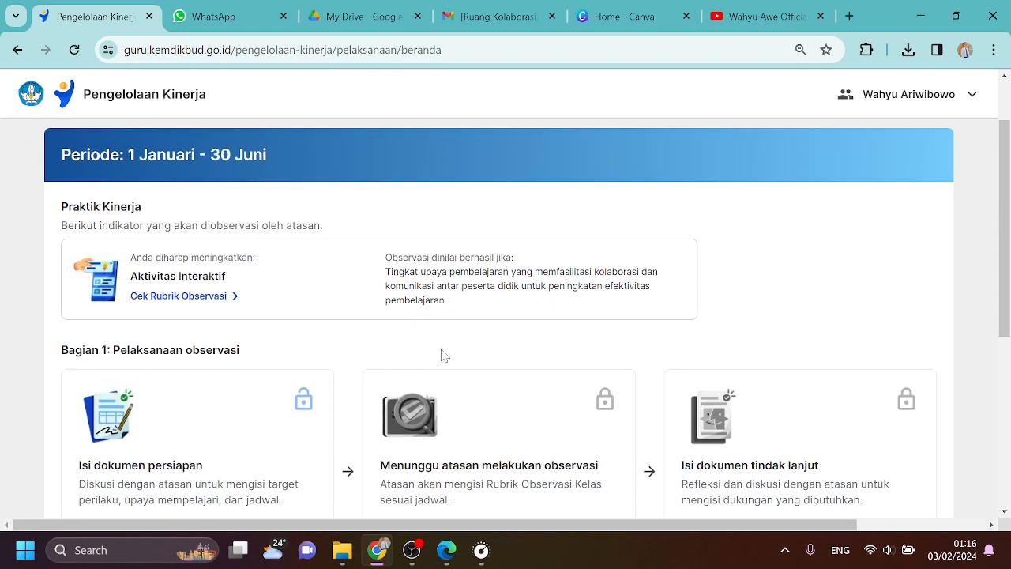
pyautogui.scroll(-1, 445, 354)
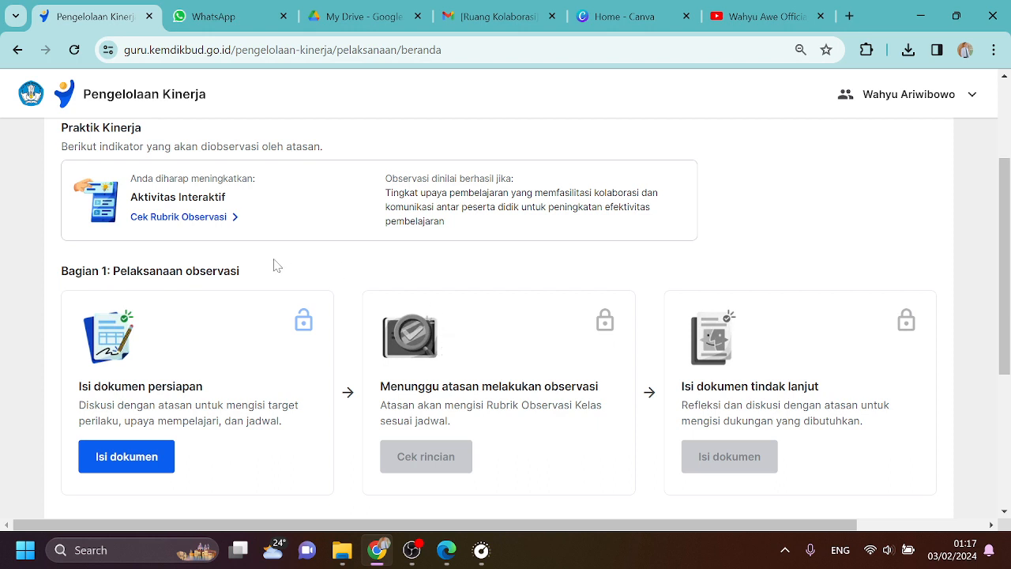
pyautogui.scroll(1, 260, 272)
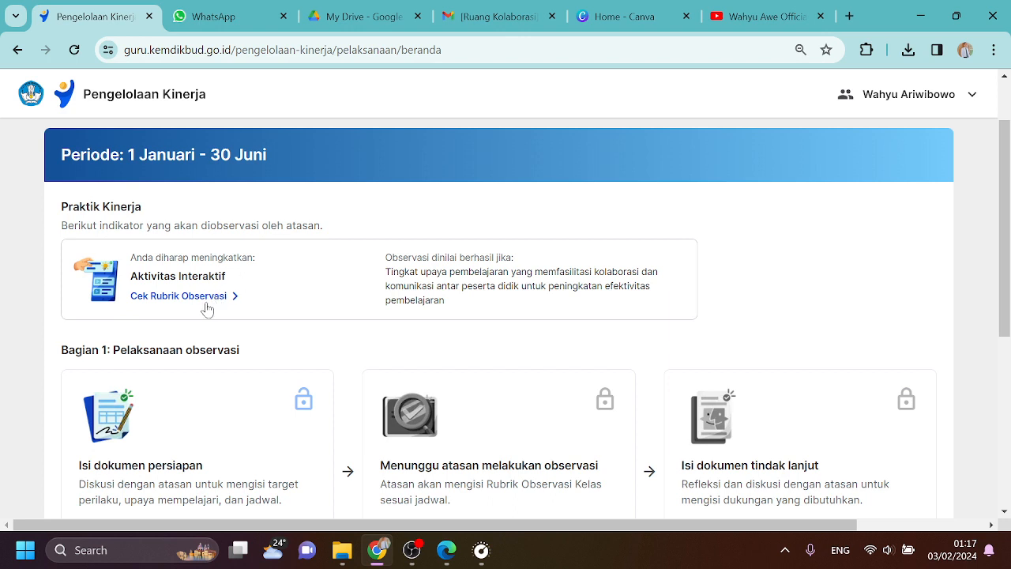
pyautogui.scroll(-1, 206, 308)
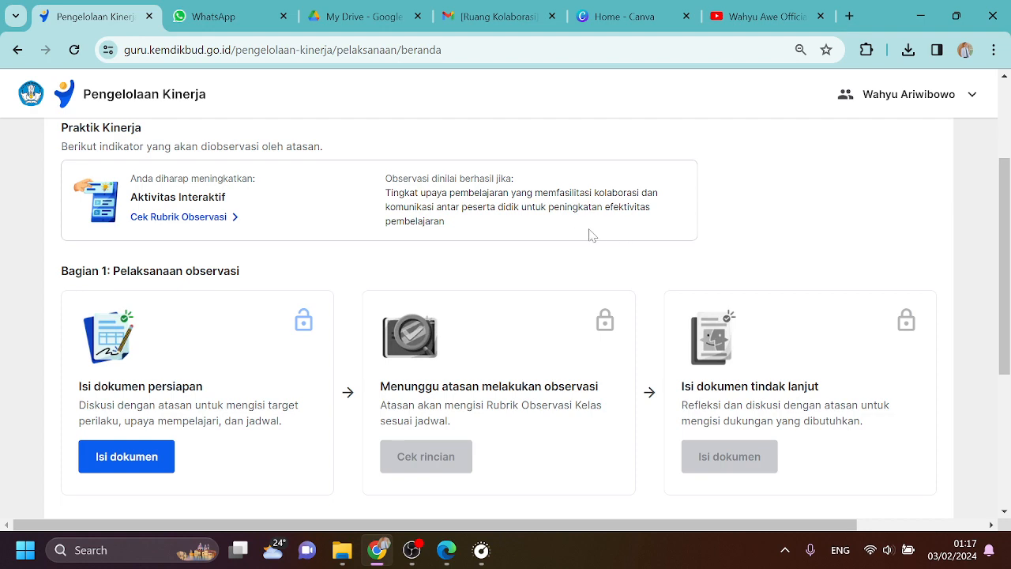
pyautogui.scroll(1, 516, 250)
pyautogui.scroll(-1, 484, 206)
pyautogui.scroll(-1, 429, 219)
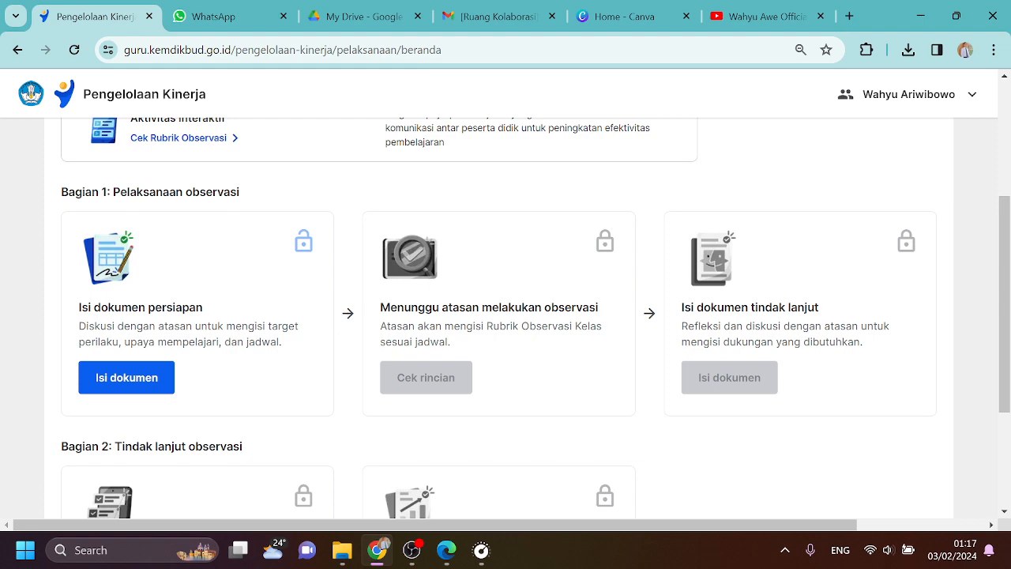
pyautogui.scroll(-2, 464, 397)
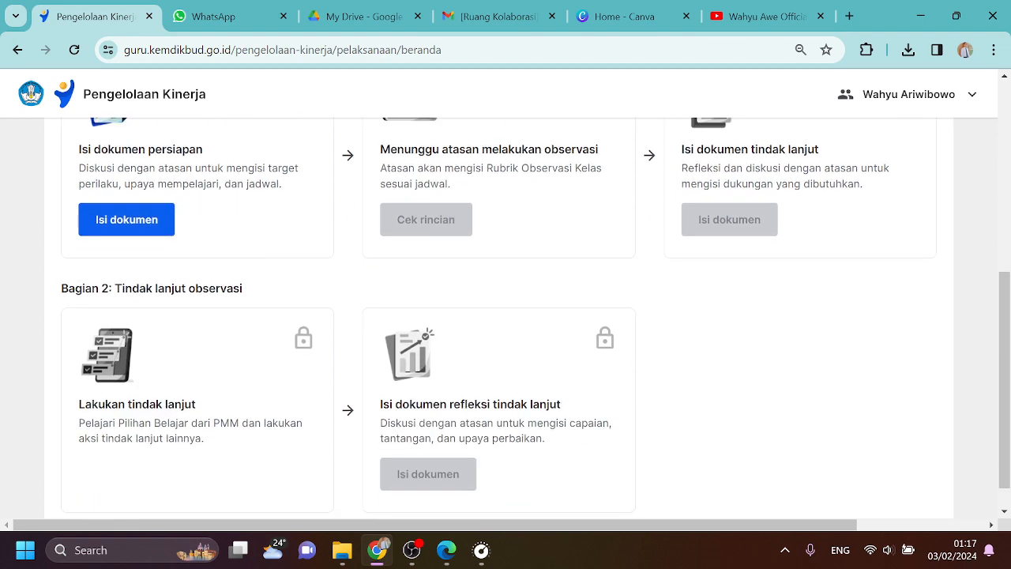
pyautogui.scroll(2, 482, 399)
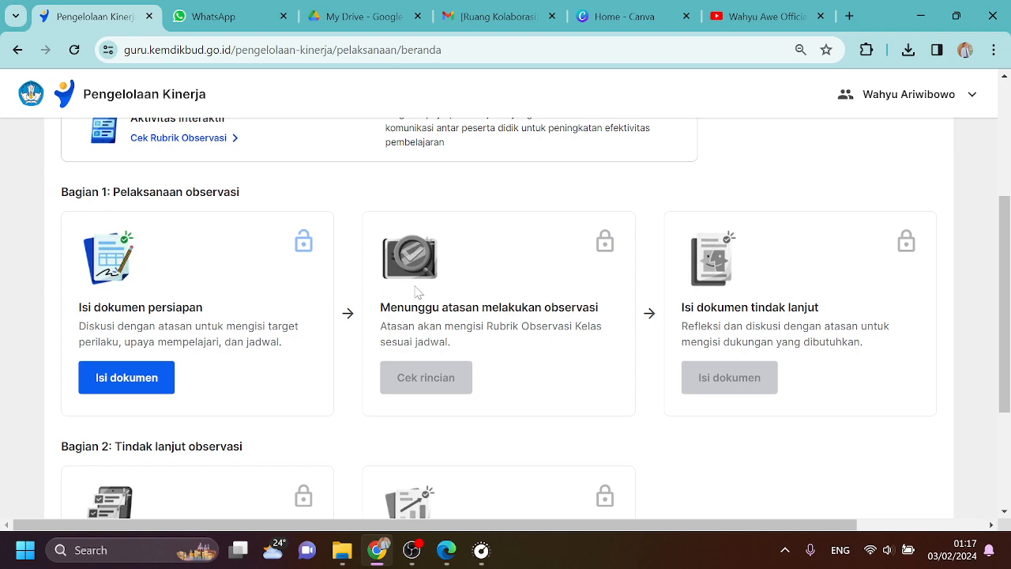
pyautogui.scroll(2, 418, 292)
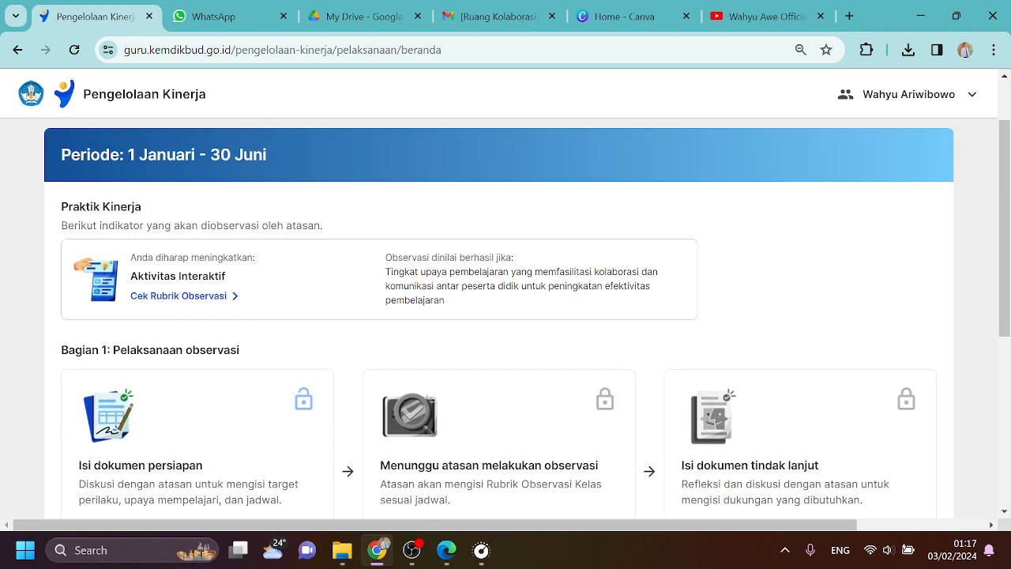
pyautogui.scroll(-2, 414, 289)
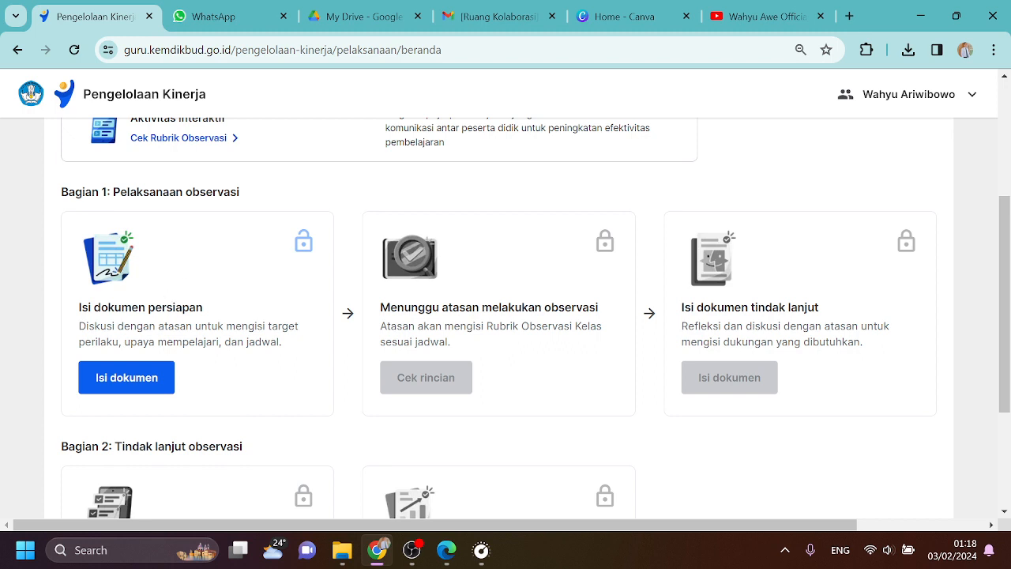
# - Open the Dokumen Persiapan from Bagian 1 and go to its Formulir Diskusi Persiapan
pyautogui.click(139, 381)
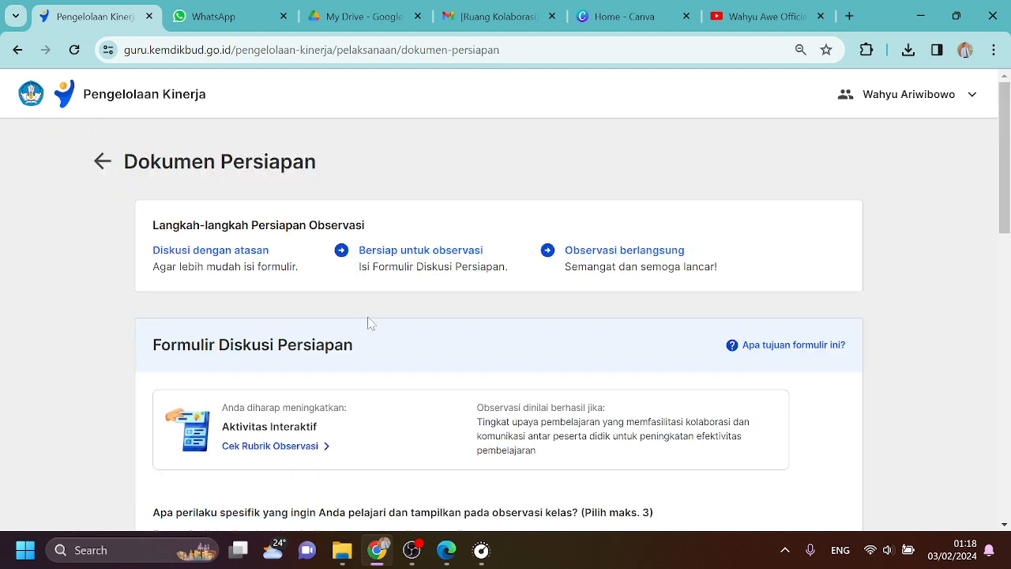
pyautogui.scroll(-2, 371, 322)
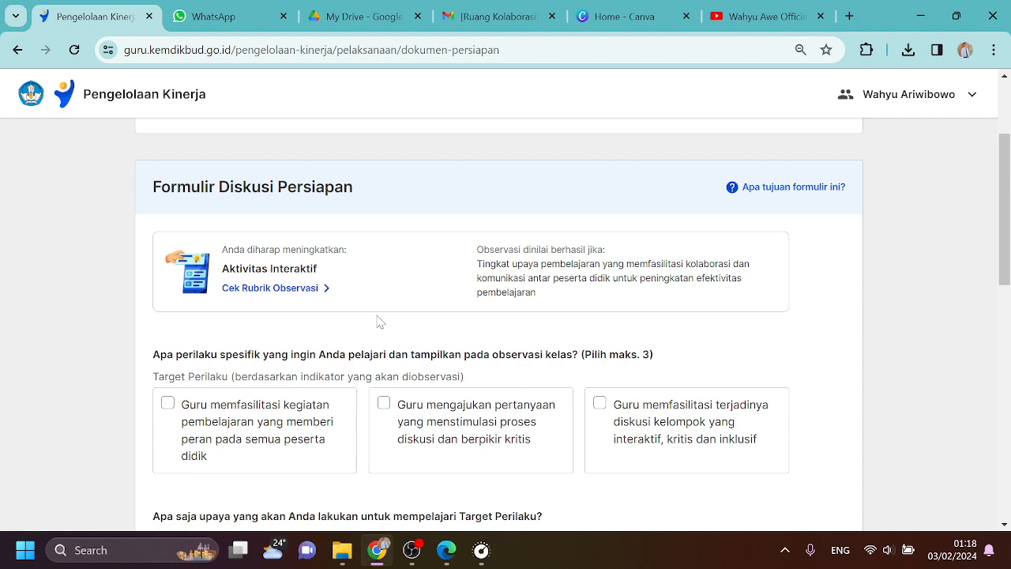
pyautogui.scroll(-1, 379, 322)
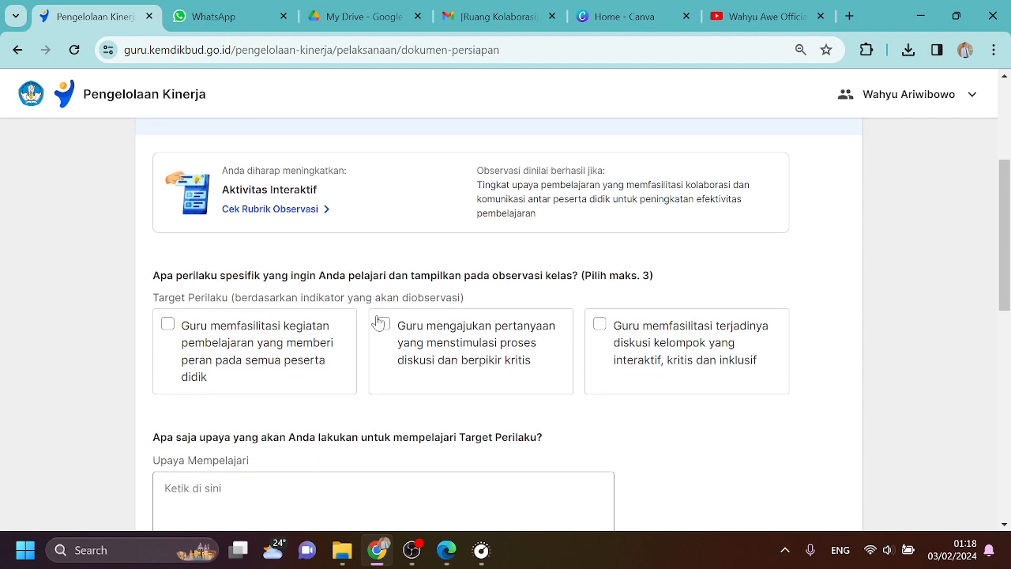
pyautogui.scroll(1, 379, 321)
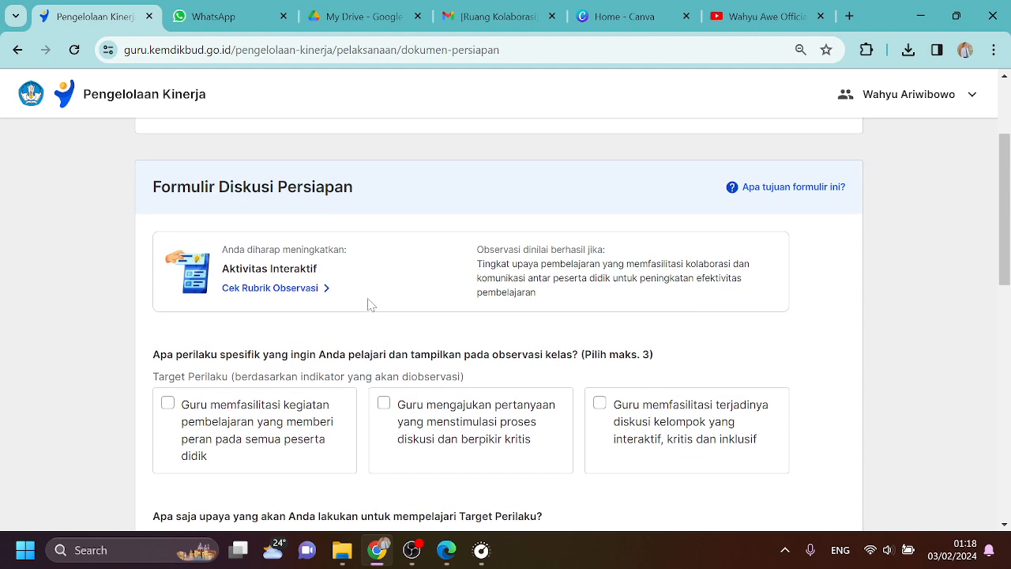
# - Open the Rubrik Observasi Kelas for Aktivitas Interaktif, read the recommended and avoided behaviours for all three focus points, and acknowledge it
pyautogui.click(309, 289)
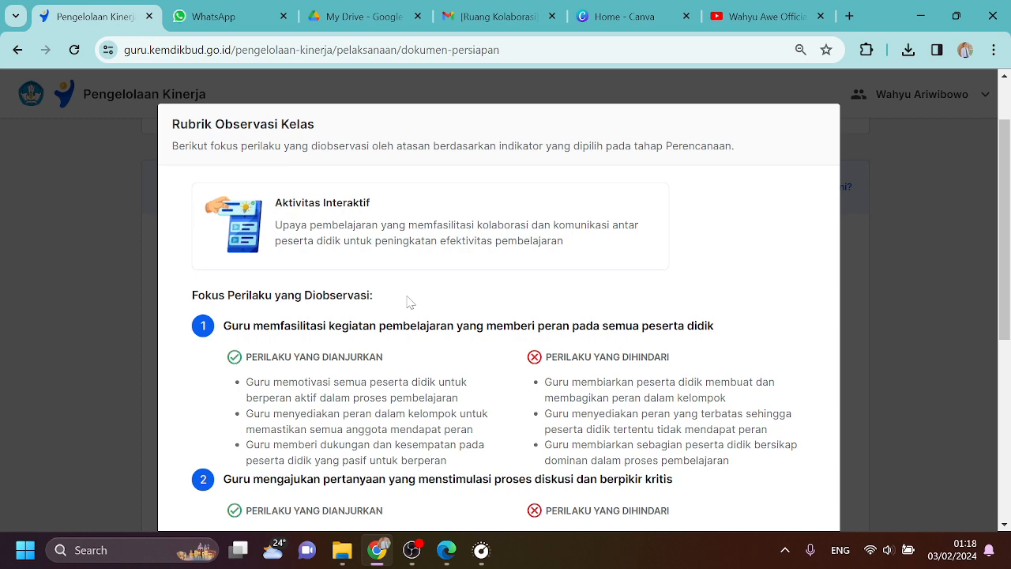
pyautogui.scroll(-1, 410, 303)
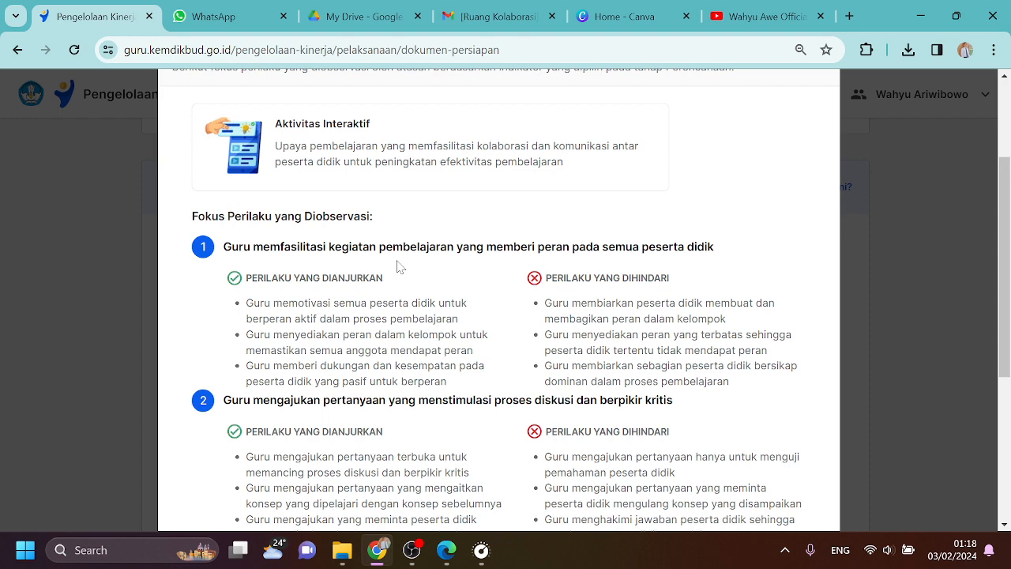
pyautogui.scroll(-1, 399, 267)
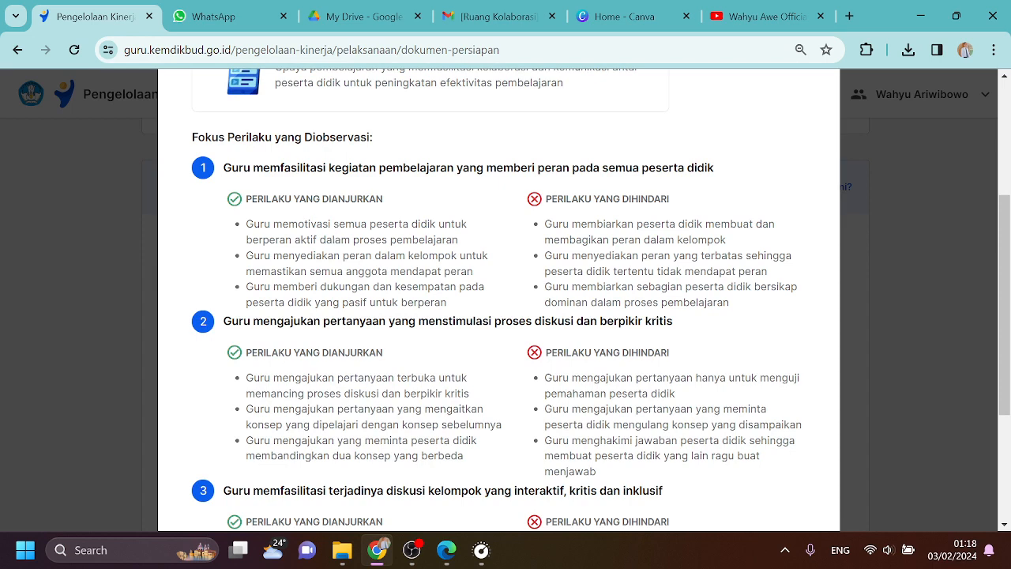
pyautogui.scroll(-1, 329, 267)
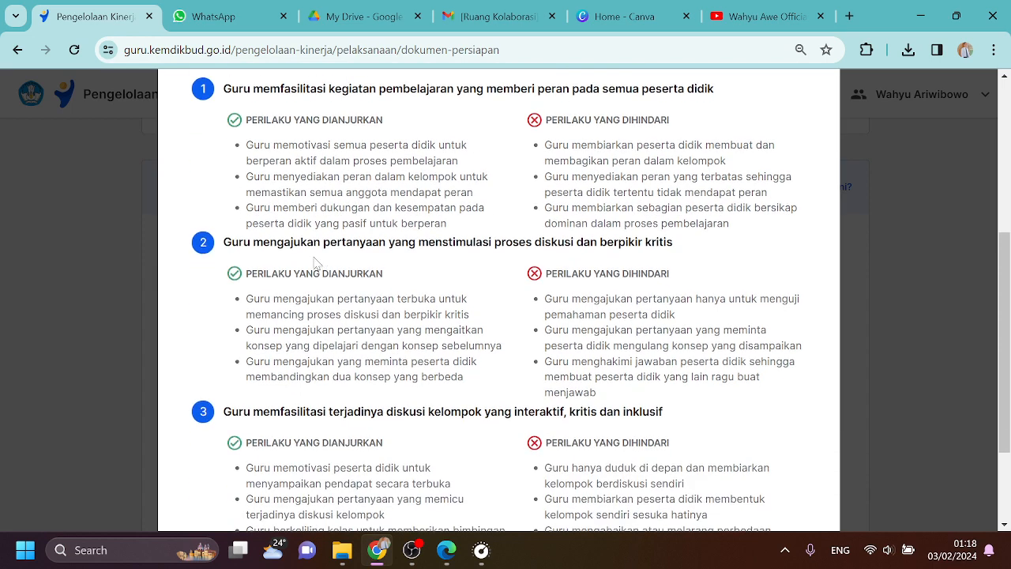
pyautogui.scroll(1, 329, 268)
pyautogui.scroll(-2, 307, 261)
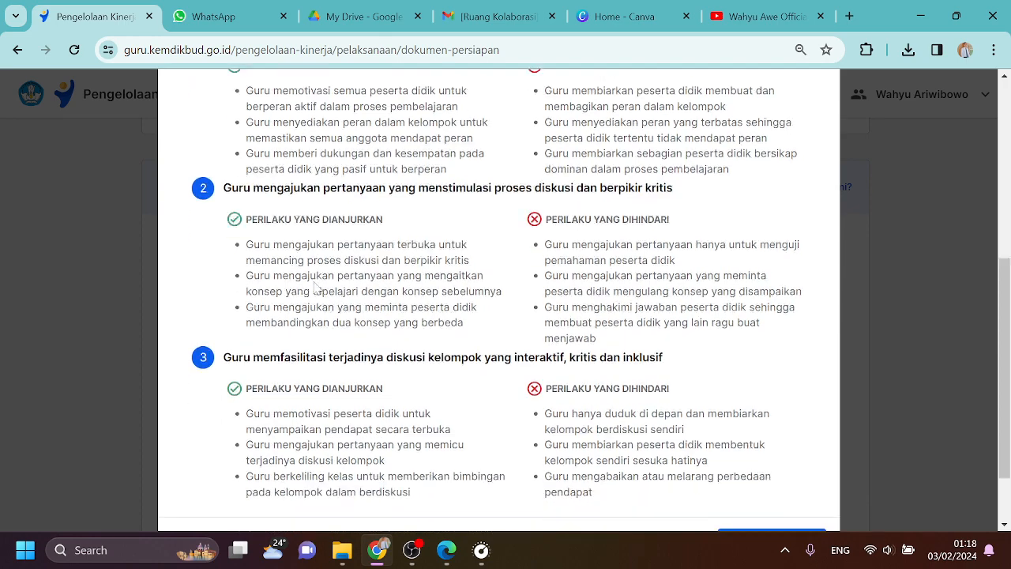
pyautogui.scroll(1, 357, 355)
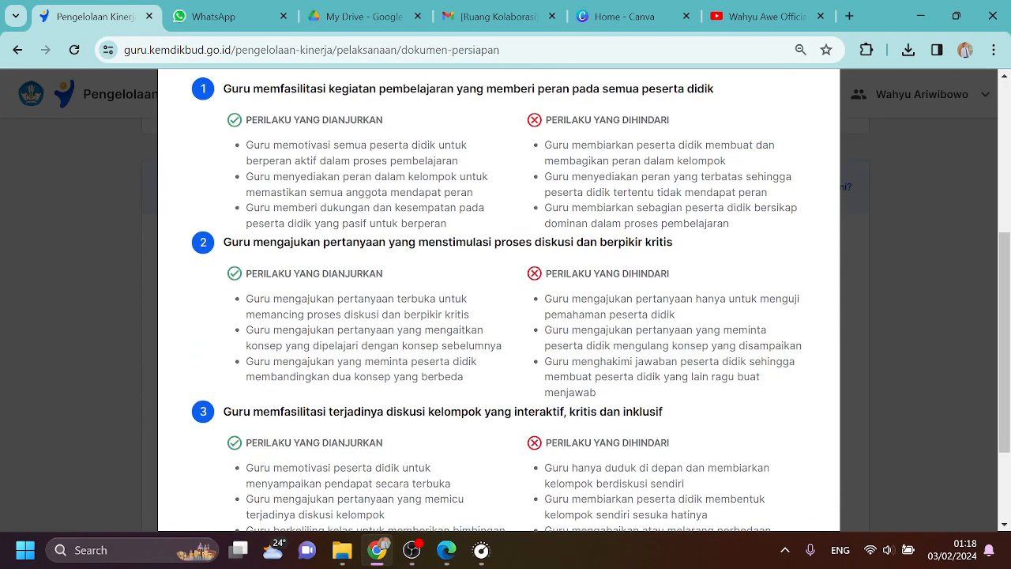
pyautogui.scroll(4, 637, 129)
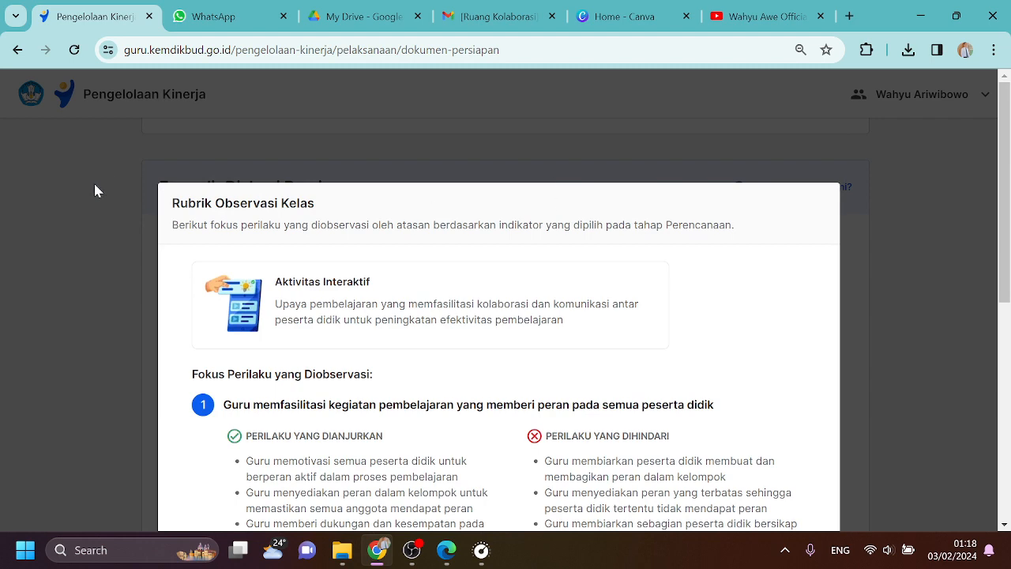
pyautogui.scroll(-5, 641, 315)
pyautogui.scroll(-1, 641, 315)
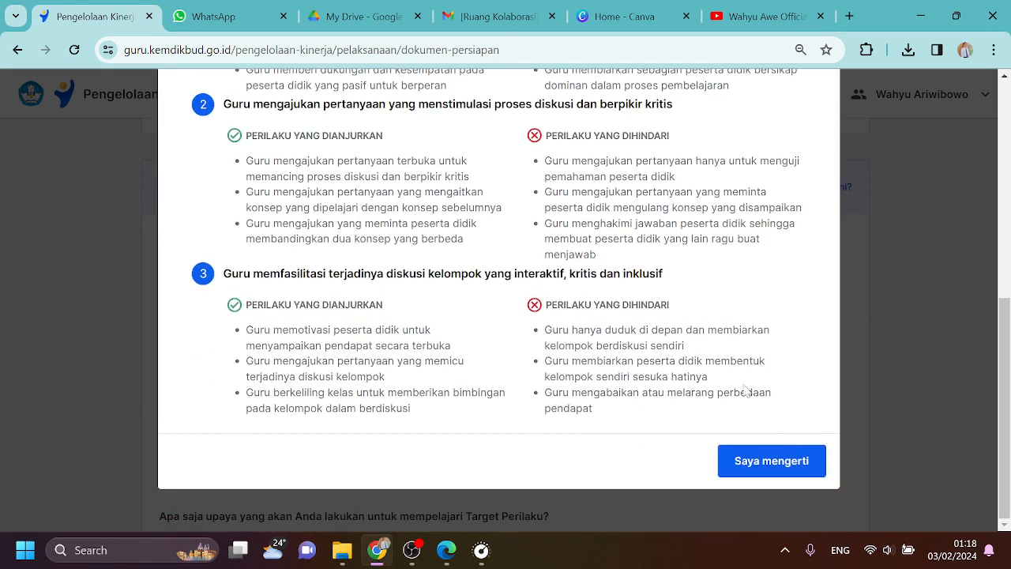
pyautogui.click(760, 465)
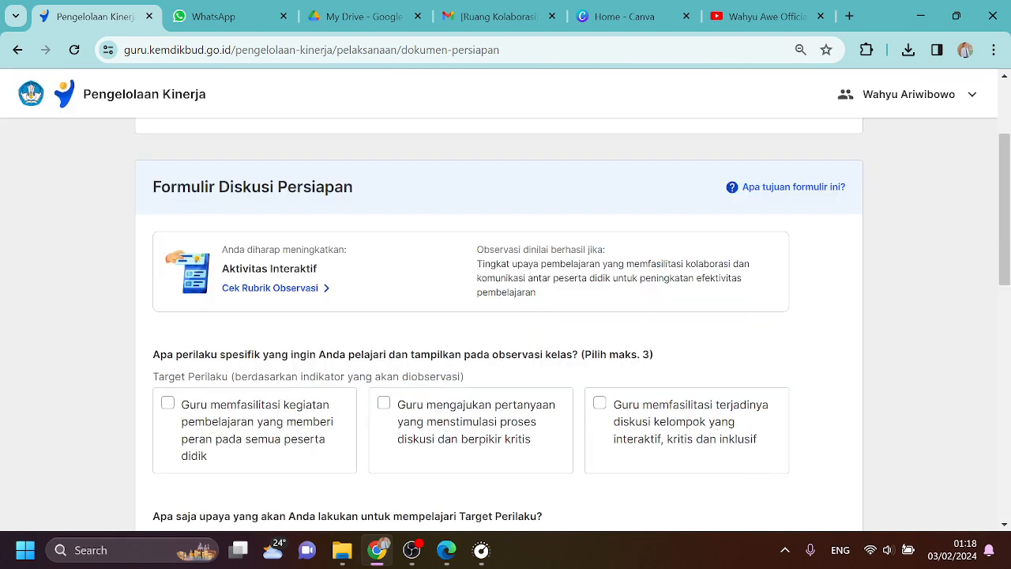
# - Choose only "Guru memfasilitasi kegiatan pembelajaran yang memberi peran pada semua peserta didik" as the Target Perilaku
pyautogui.scroll(-1, 458, 357)
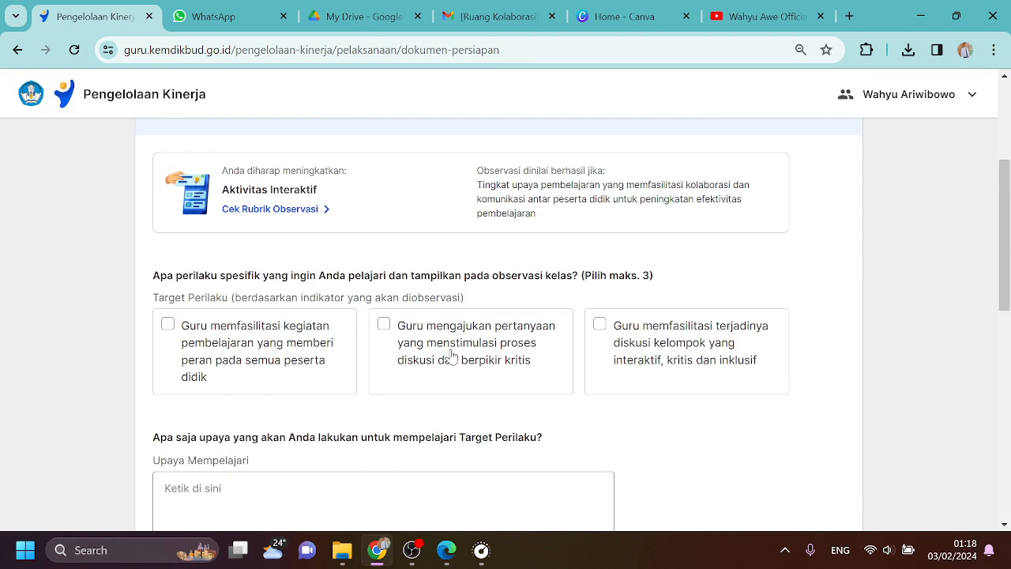
pyautogui.scroll(-1, 452, 355)
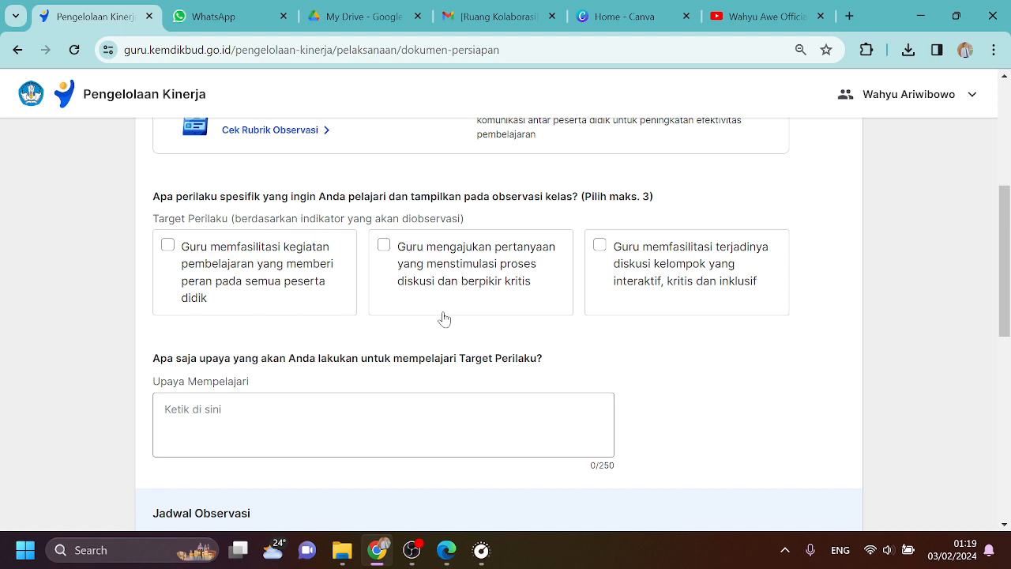
pyautogui.click(168, 245)
pyautogui.click(384, 245)
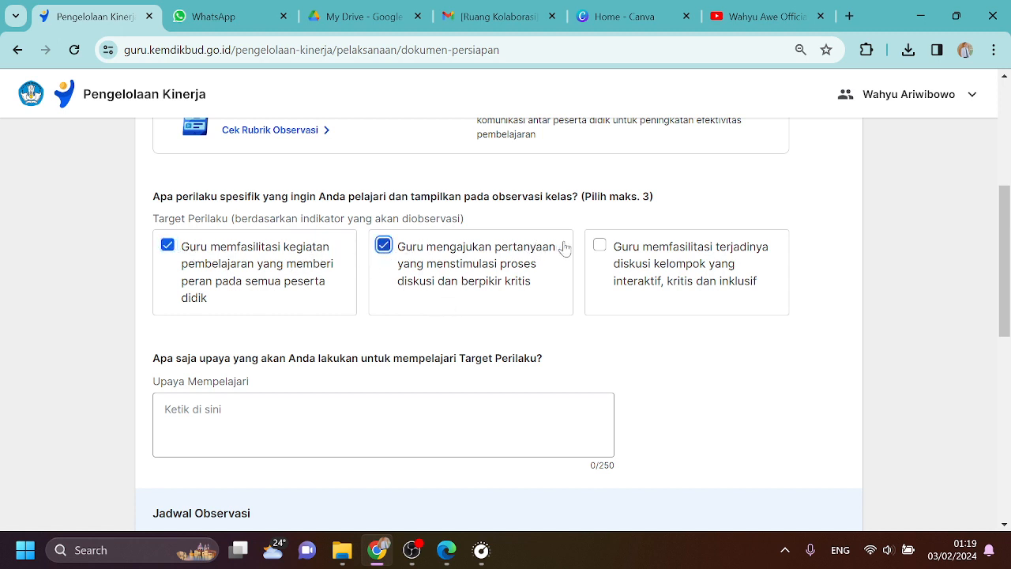
pyautogui.click(599, 247)
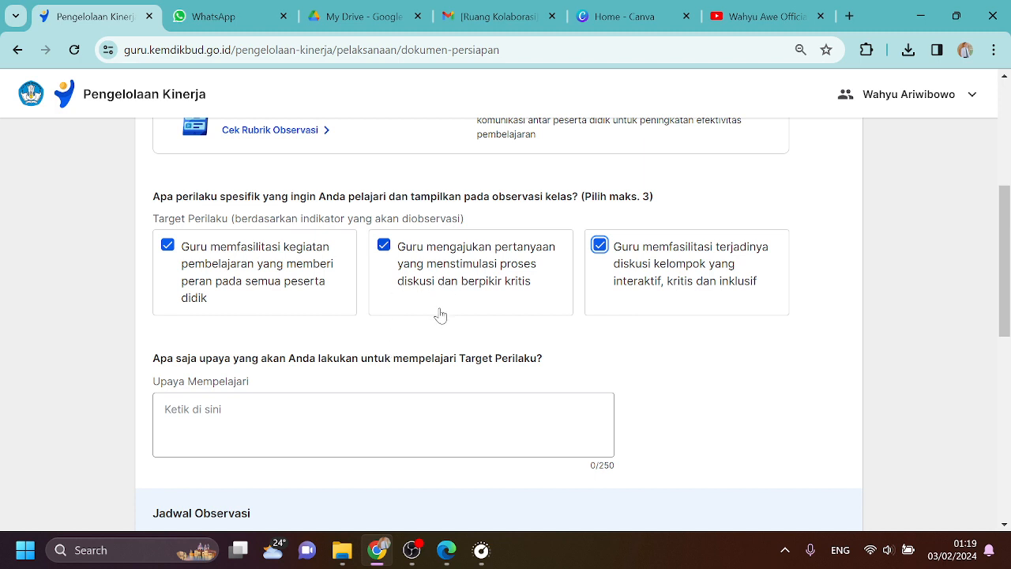
pyautogui.click(600, 246)
pyautogui.click(384, 246)
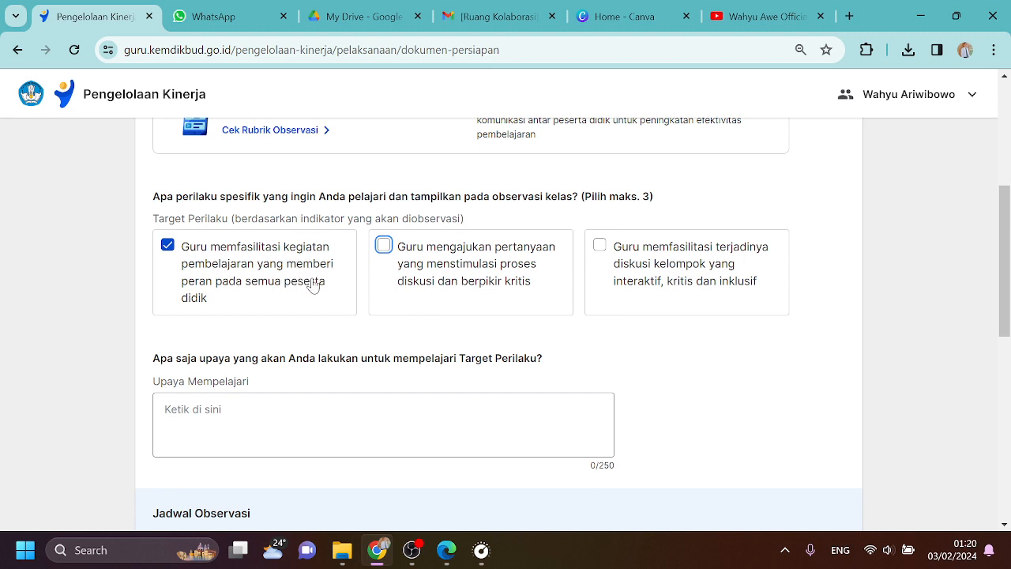
# - Fill in Upaya Mempelajari with "Membuat jurnal dan upayanya membuat dokumen kesepakatan kelas"
pyautogui.scroll(-1, 286, 324)
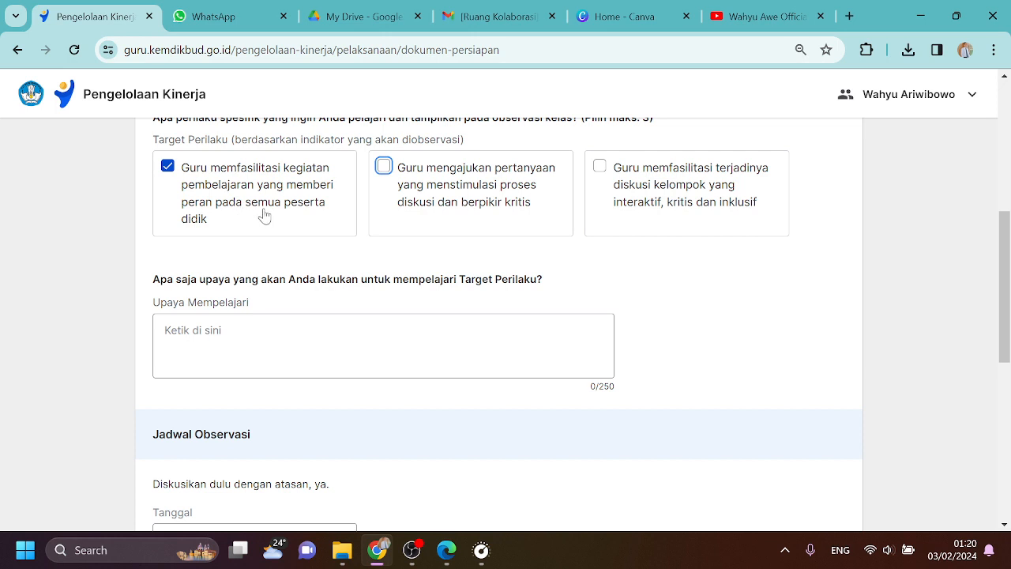
pyautogui.click(260, 336)
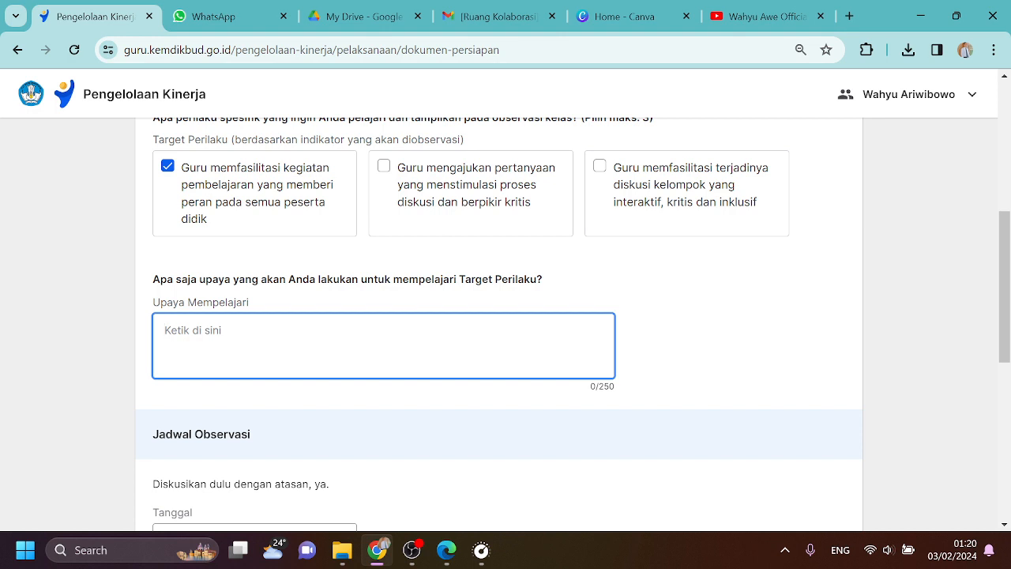
pyautogui.write('Membuat jurna')
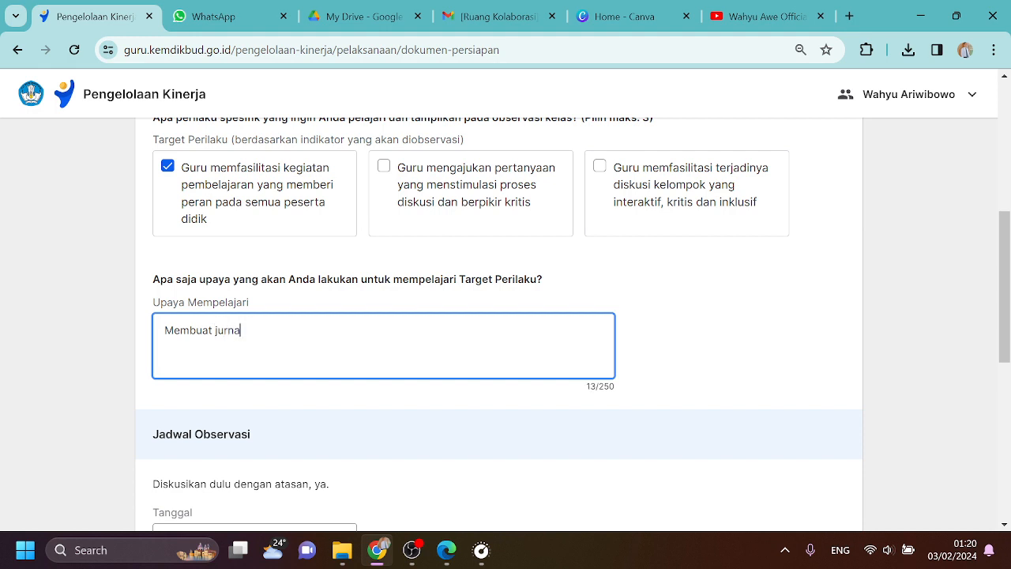
pyautogui.write('l dan upayanya')
pyautogui.write('membuat')
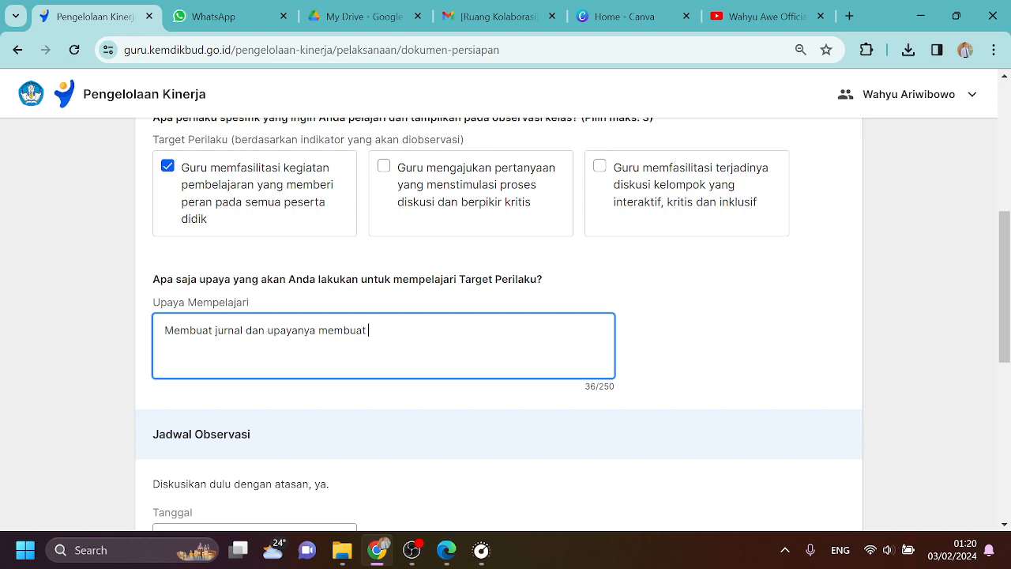
pyautogui.write(' d')
pyautogui.write('kumen kesepat')
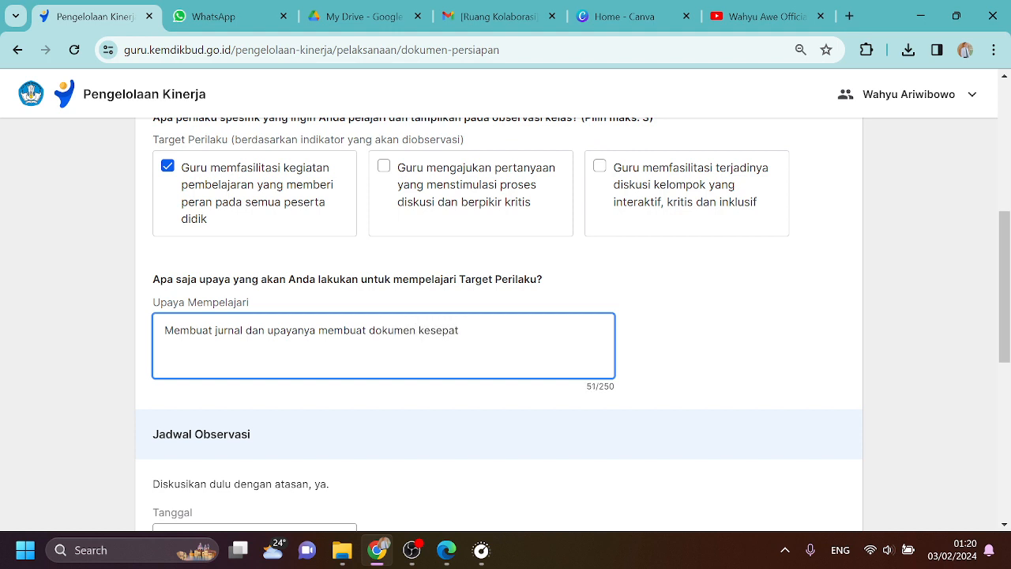
pyautogui.press('BackSpace')
pyautogui.write('kan')
pyautogui.press('BackSpace')
pyautogui.press('BackSpace')
pyautogui.press('BackSpace')
pyautogui.press('BackSpace')
pyautogui.write('katan kelas')
# - Set the observation date in Jadwal Observasi to 20 February 2024
pyautogui.scroll(-2, 410, 336)
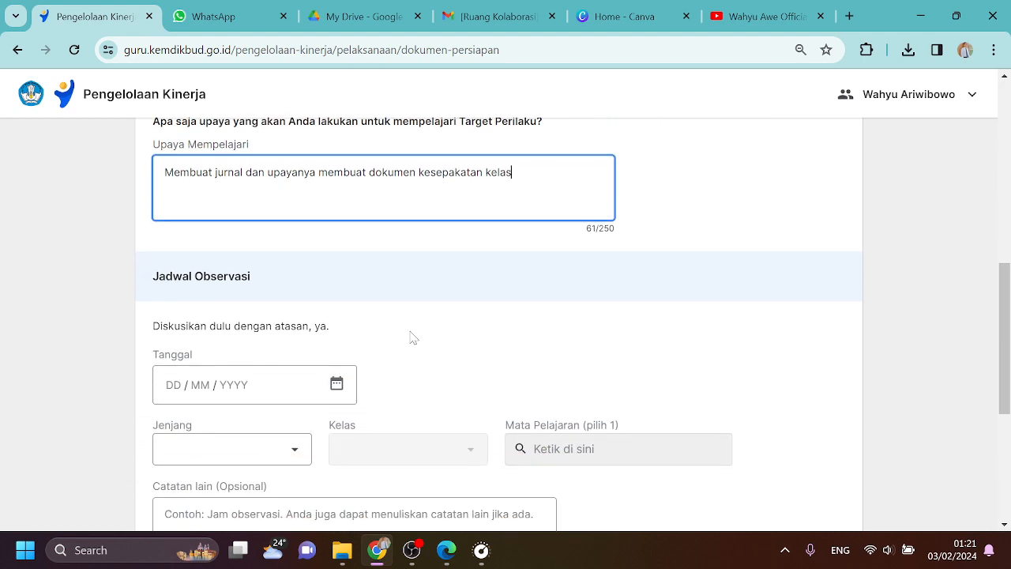
pyautogui.scroll(-2, 410, 337)
pyautogui.scroll(3, 409, 337)
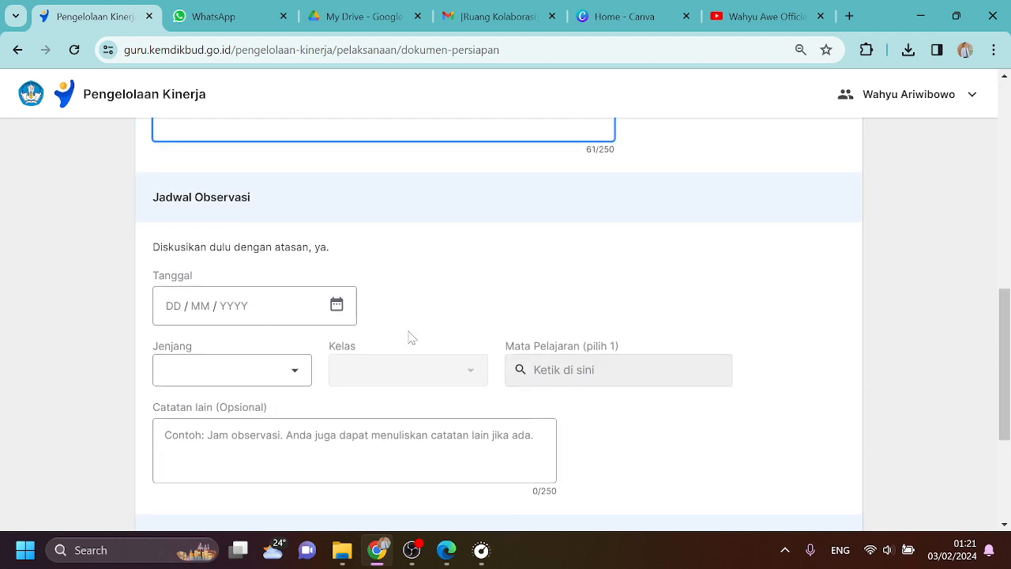
pyautogui.scroll(-1, 411, 334)
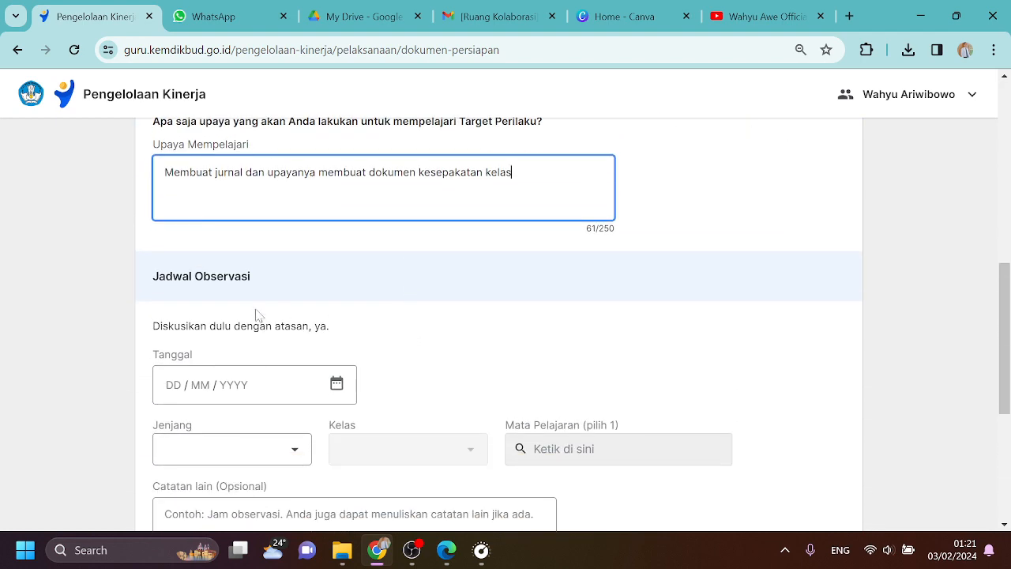
pyautogui.scroll(-2, 255, 316)
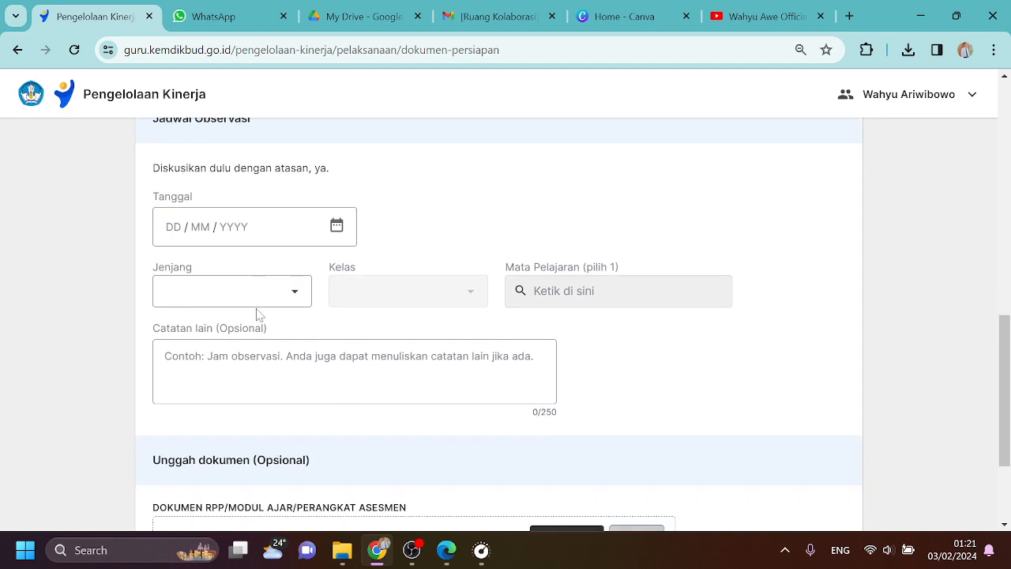
pyautogui.click(336, 228)
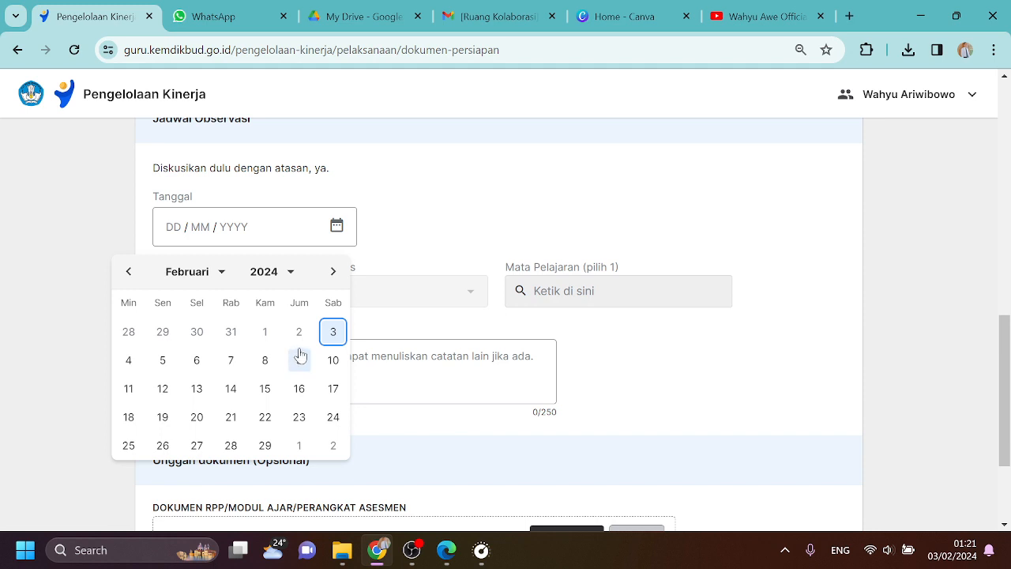
pyautogui.click(197, 418)
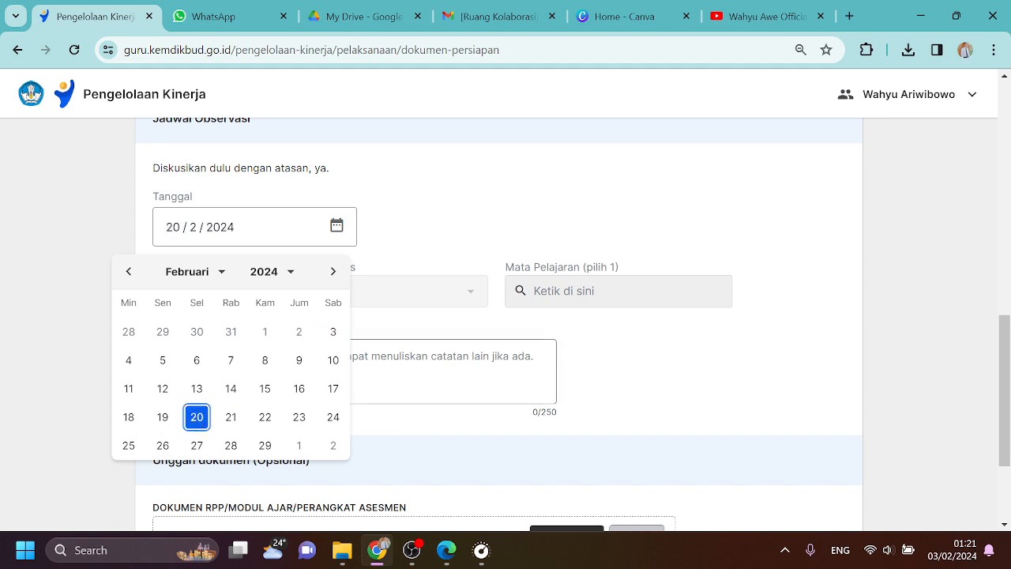
pyautogui.click(427, 381)
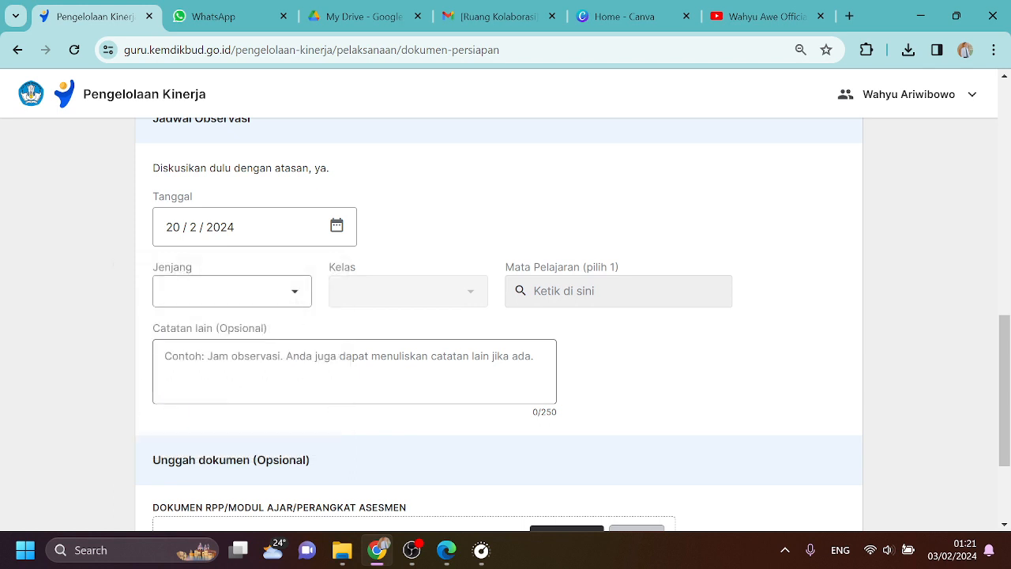
# - Set the observation's Jenjang to SD and its Kelas to Kelas 2
pyautogui.click(296, 294)
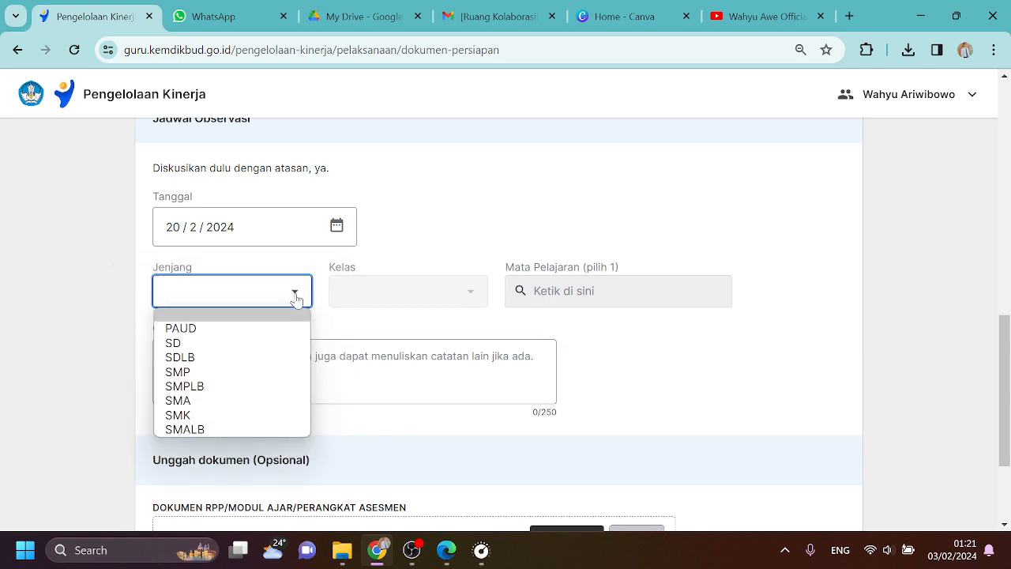
pyautogui.click(236, 344)
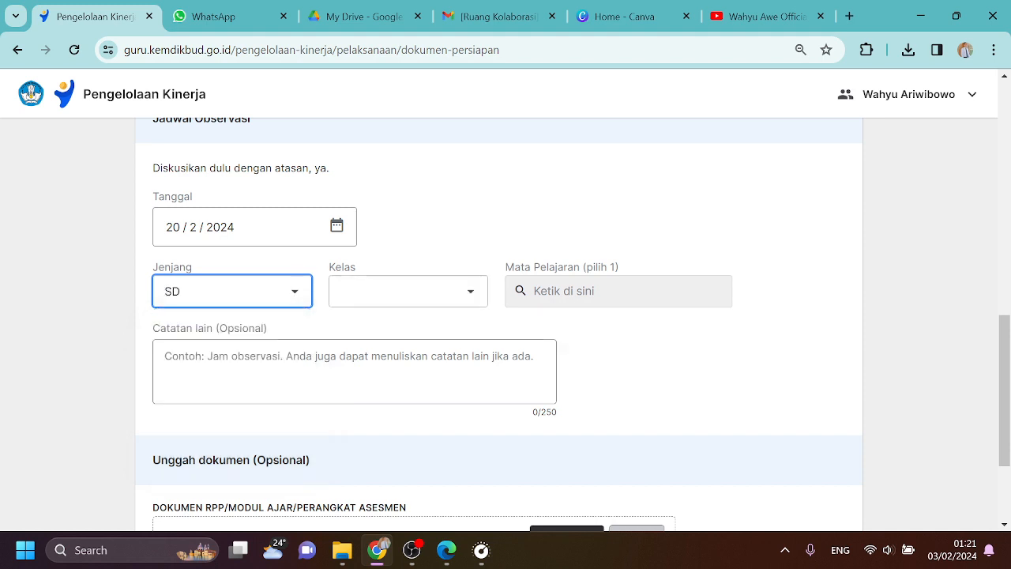
pyautogui.click(470, 294)
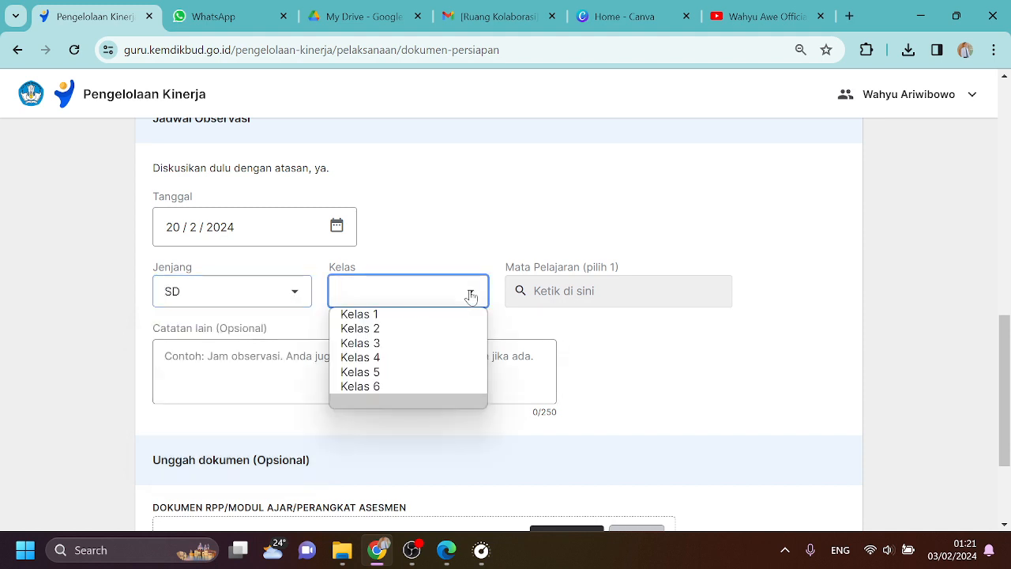
pyautogui.click(389, 330)
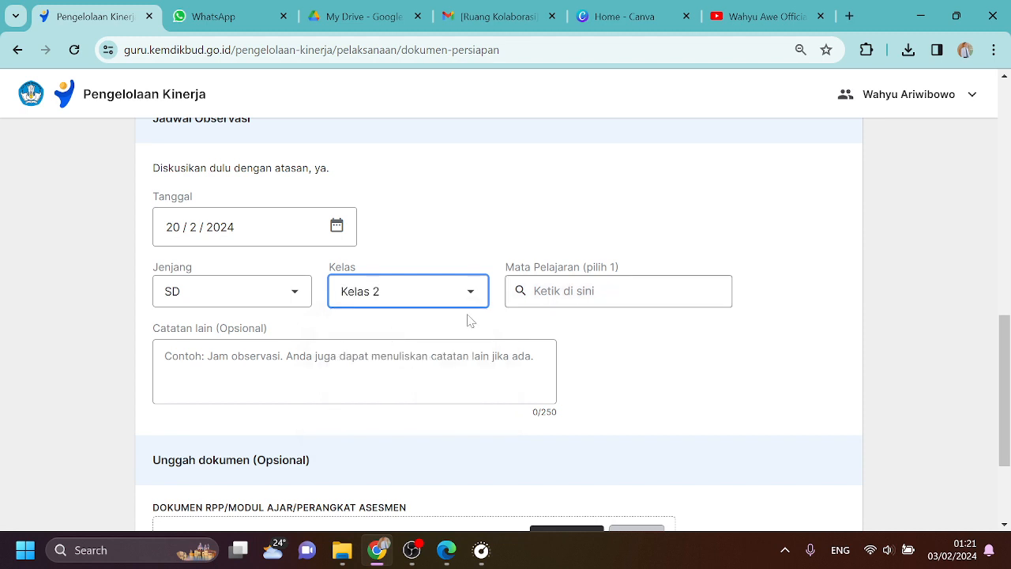
# - Choose Pendidikan Jasmani, Olahraga, dan Kesehatan (PJOK) as the Mata Pelajaran for the observation
pyautogui.click(604, 291)
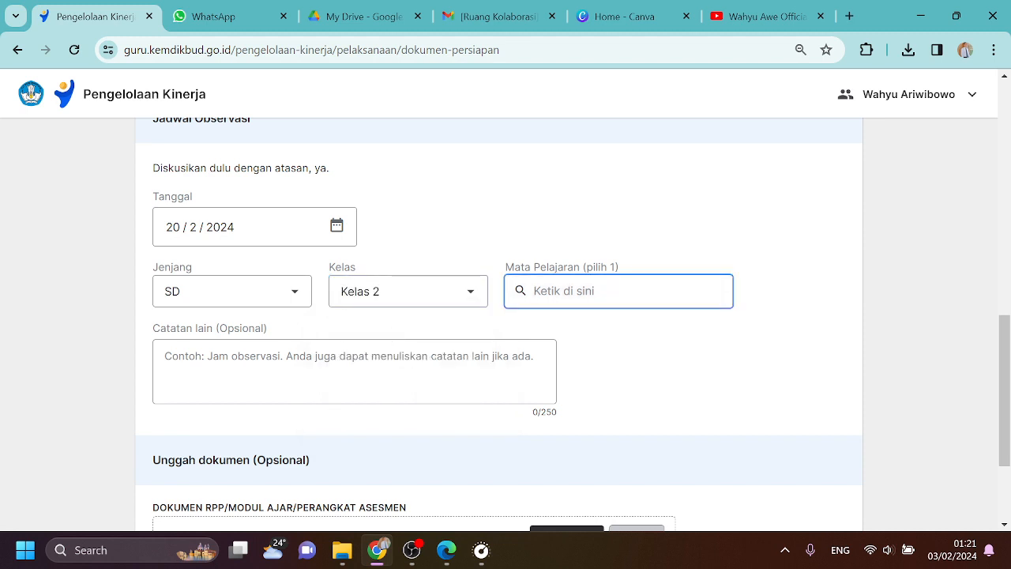
pyautogui.write('pen')
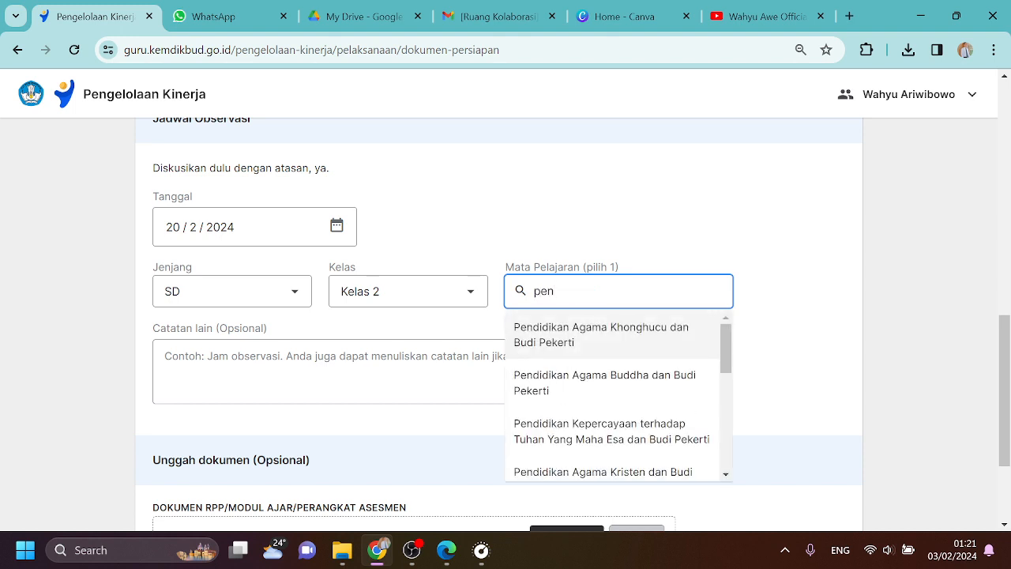
pyautogui.write('didikan jas')
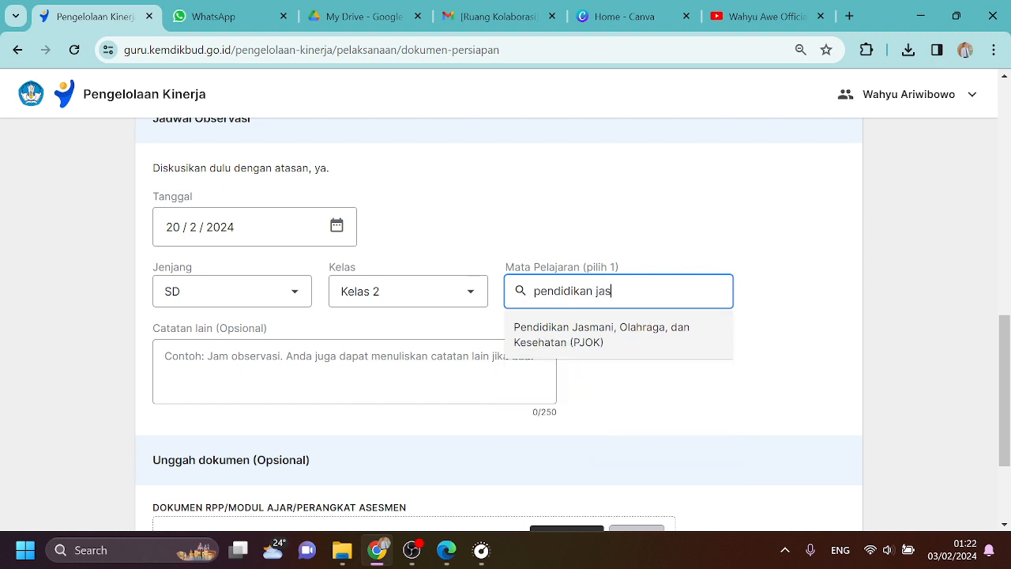
pyautogui.click(602, 334)
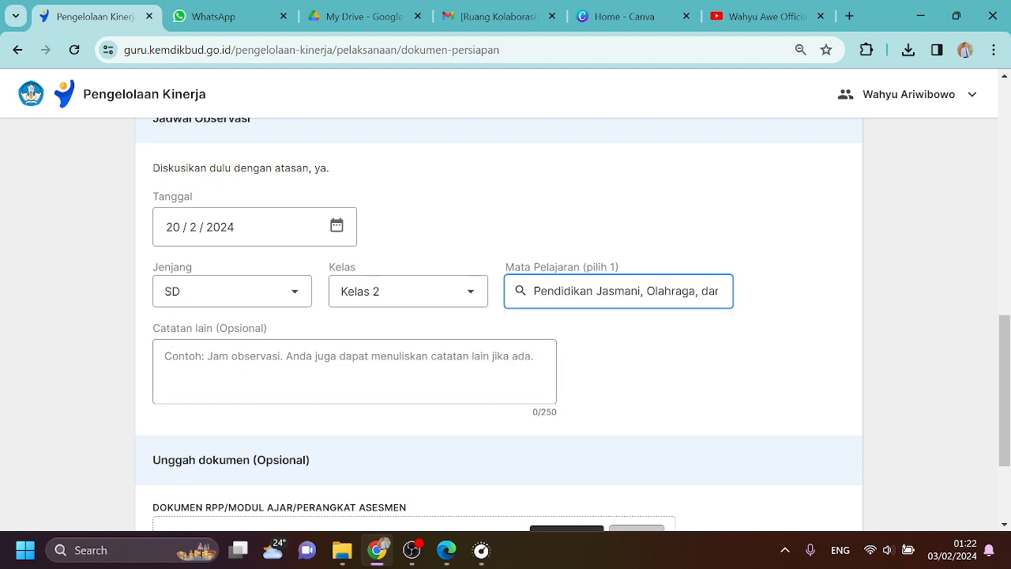
# - Enter the note "Waktu Pelaksanaanya Pukul 07.30 - 09.10" in Catatan lain
pyautogui.scroll(-2, 501, 358)
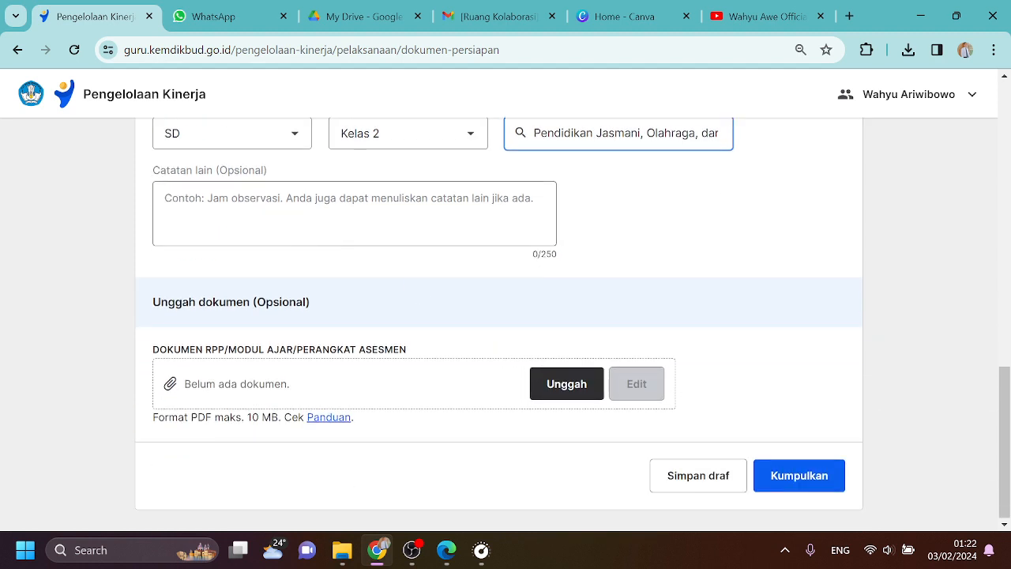
pyautogui.scroll(1, 288, 249)
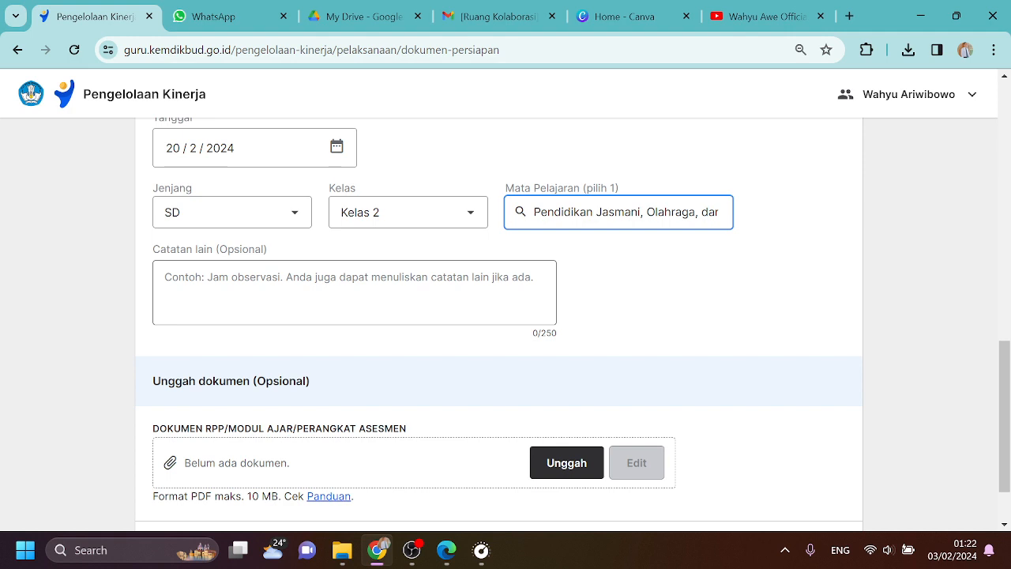
pyautogui.click(348, 291)
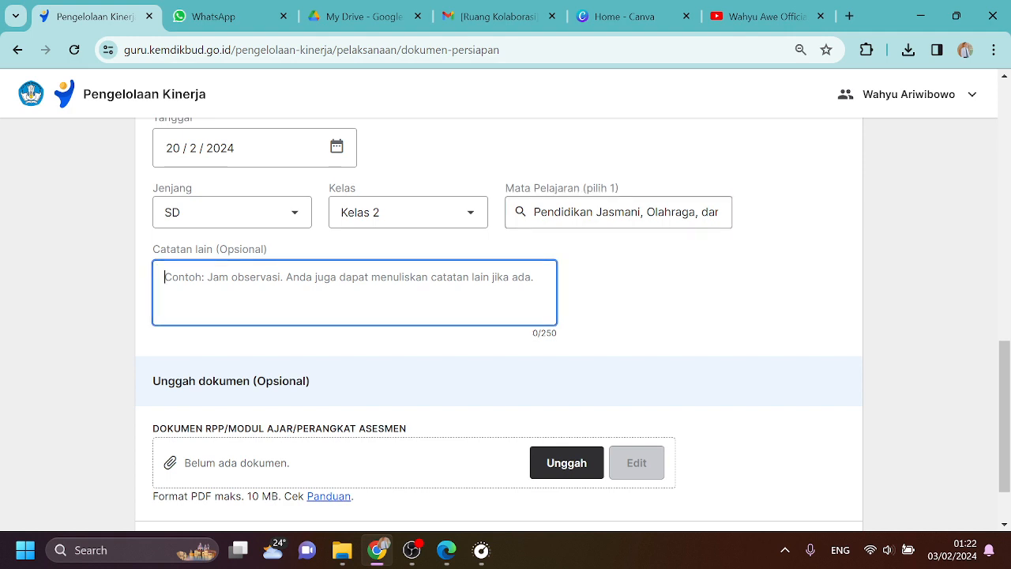
pyautogui.write('W')
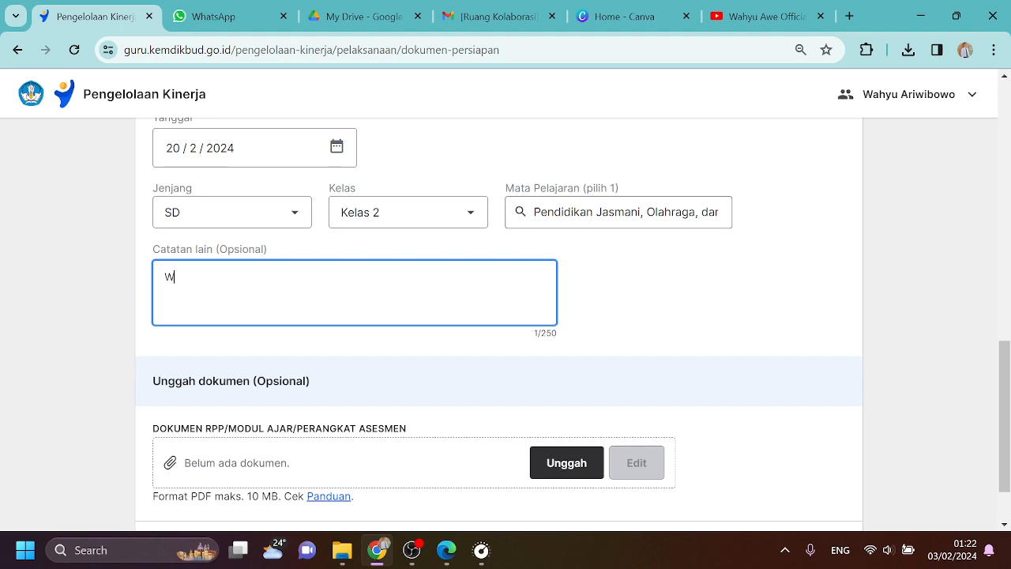
pyautogui.write('aktu Pelaksanaanya')
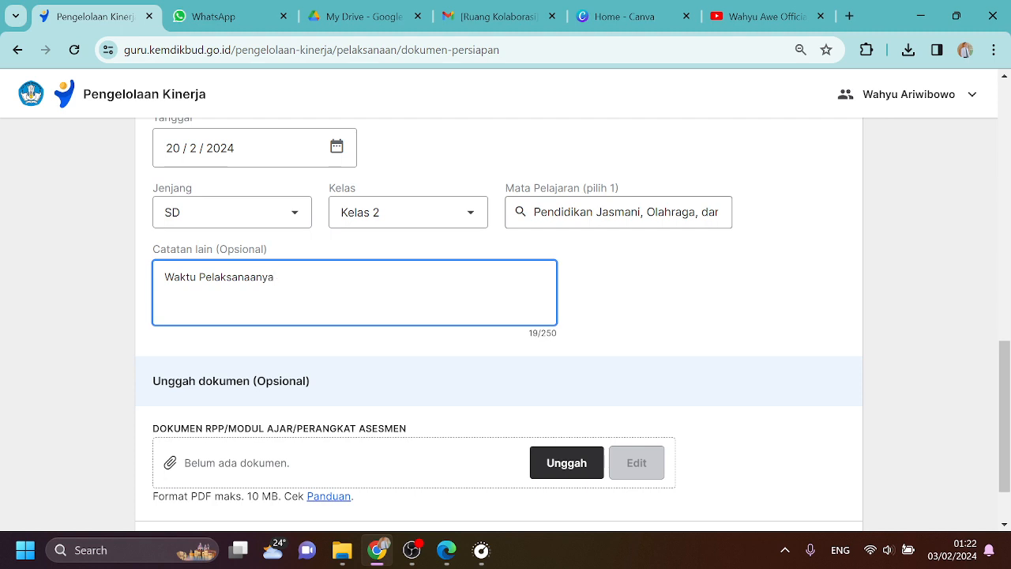
pyautogui.write(' Pukul ')
pyautogui.write('08')
pyautogui.write('.00')
pyautogui.press('BackSpace')
pyautogui.press('BackSpace')
pyautogui.press('BackSpace')
pyautogui.press('BackSpace')
pyautogui.press('BackSpace')
pyautogui.write('7.30 -')
pyautogui.write(' 9')
pyautogui.press('BackSpace')
pyautogui.write('09.10')
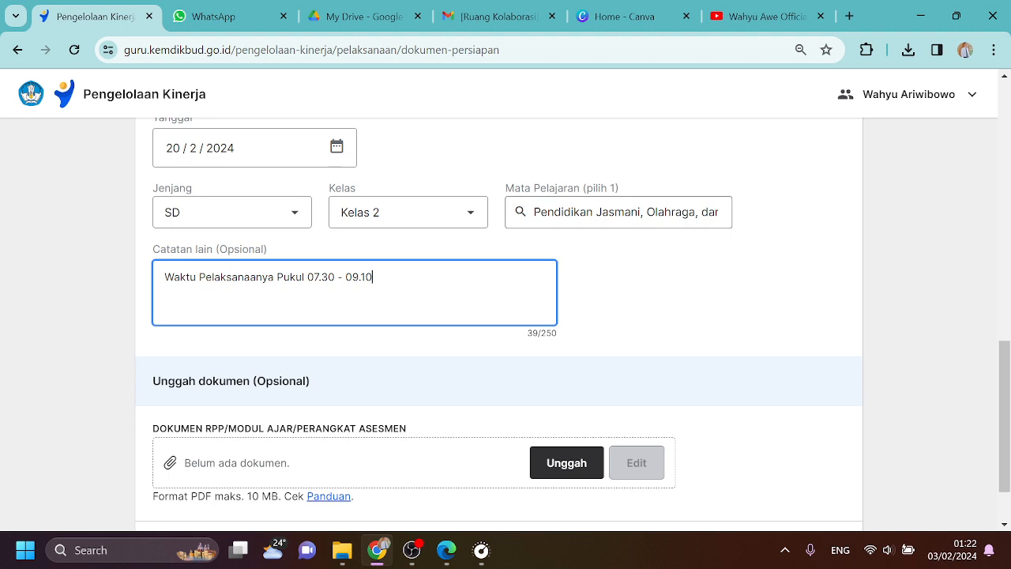
# - Examine the upload methods for the optional RPP/Modul Ajar/Perangkat Asesmen document and close them without uploading a file
pyautogui.scroll(-1, 426, 356)
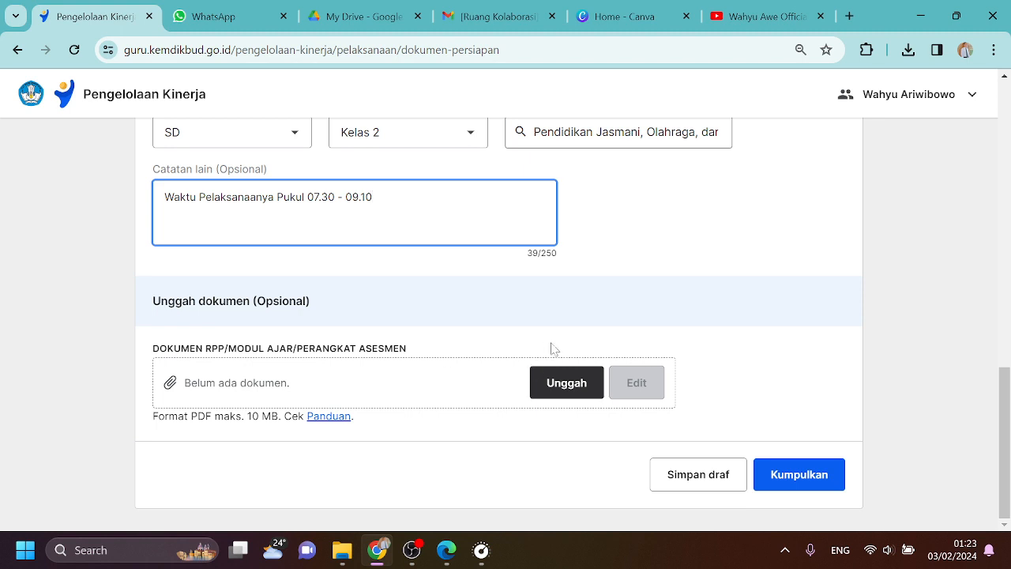
pyautogui.click(581, 387)
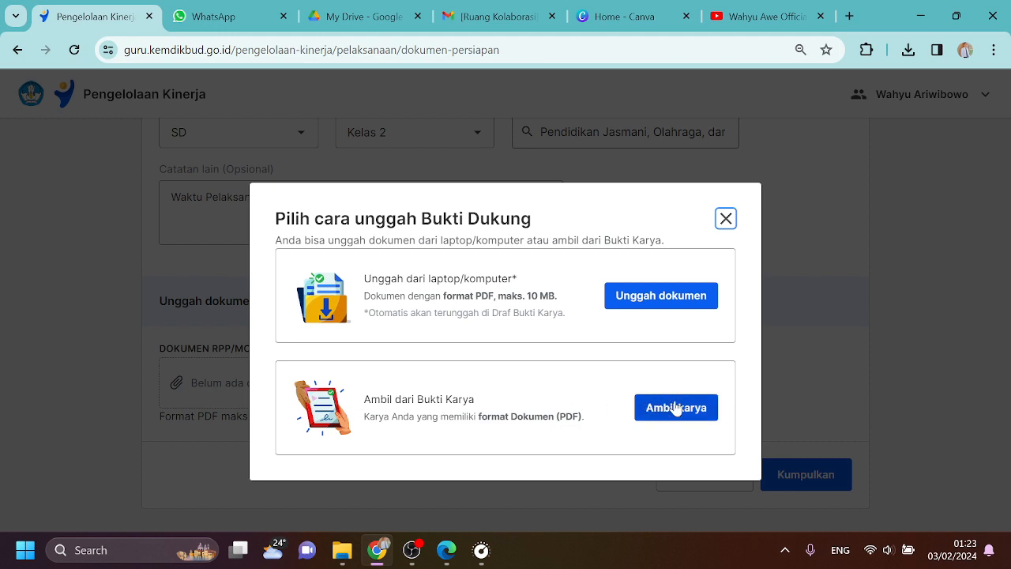
pyautogui.click(725, 218)
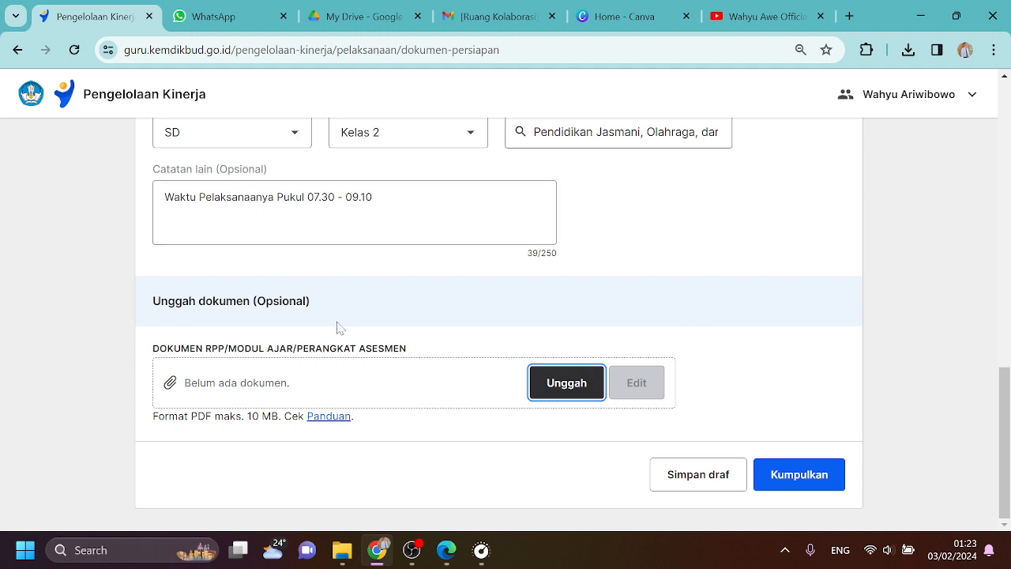
pyautogui.scroll(1, 467, 356)
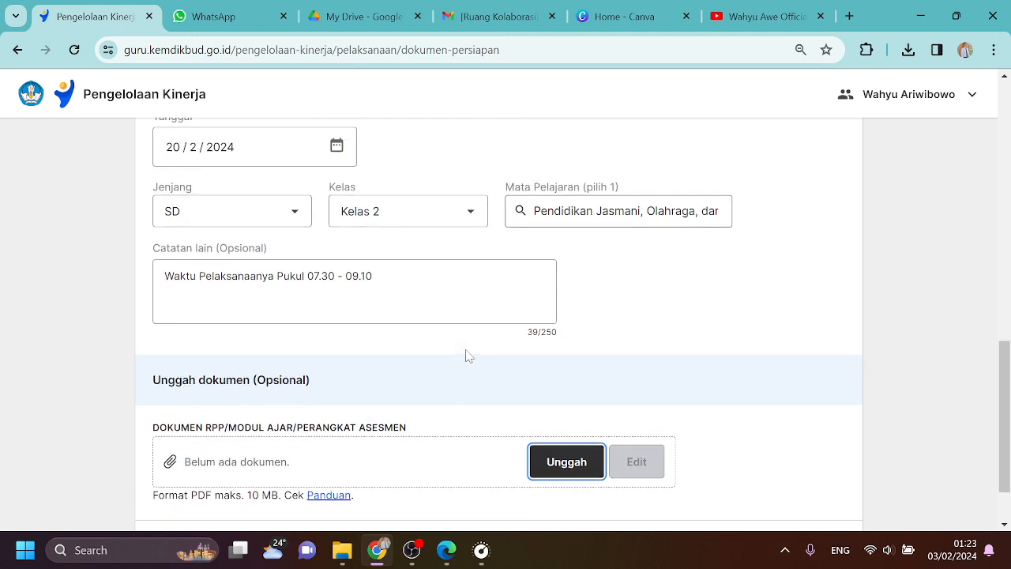
pyautogui.scroll(-1, 466, 355)
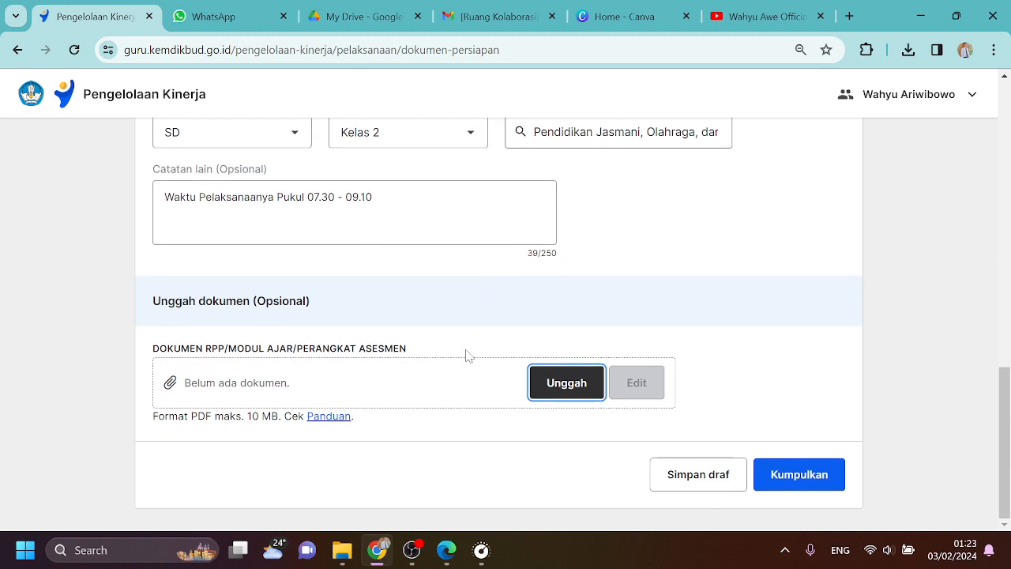